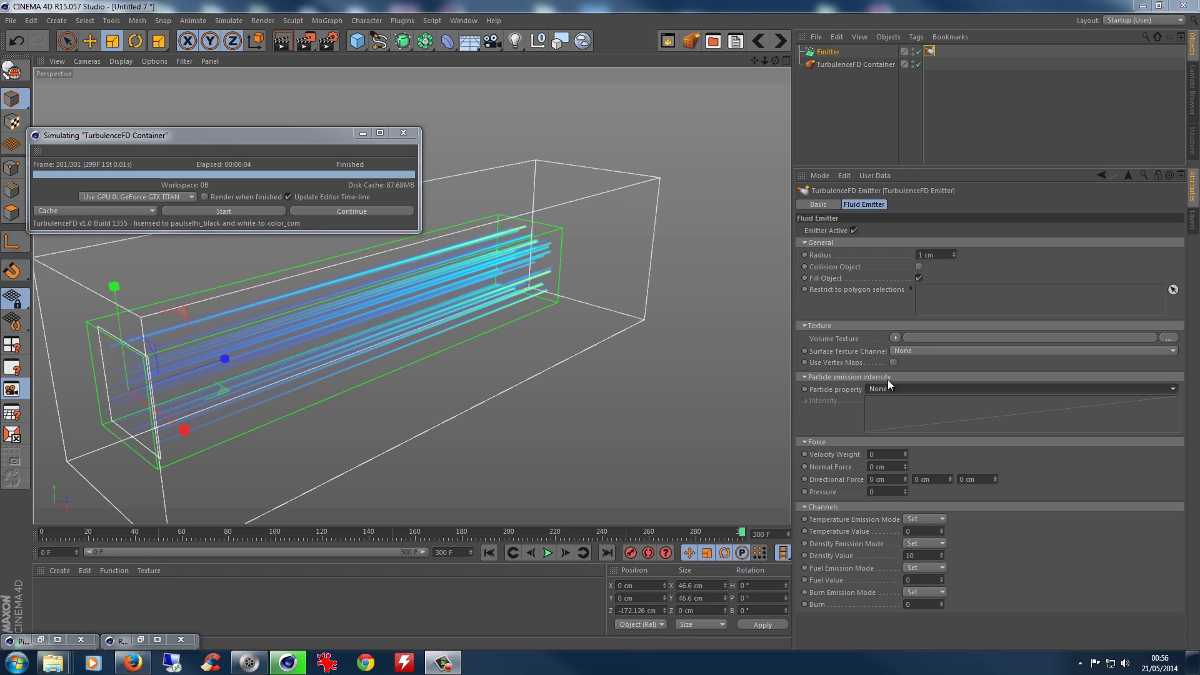
Rewind the timeline and play back the cached TurbulenceFD simulation, checking the particle emitter's settings and its fluid emitter tag.
left_click(831, 52)
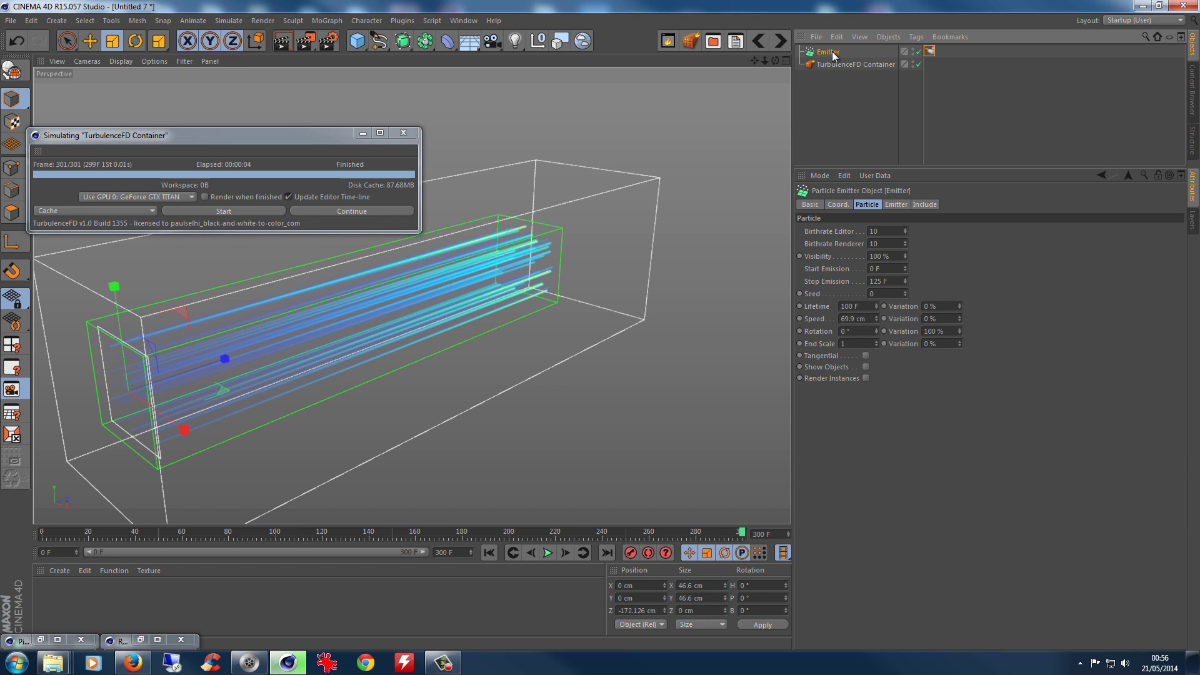
left_click(489, 552)
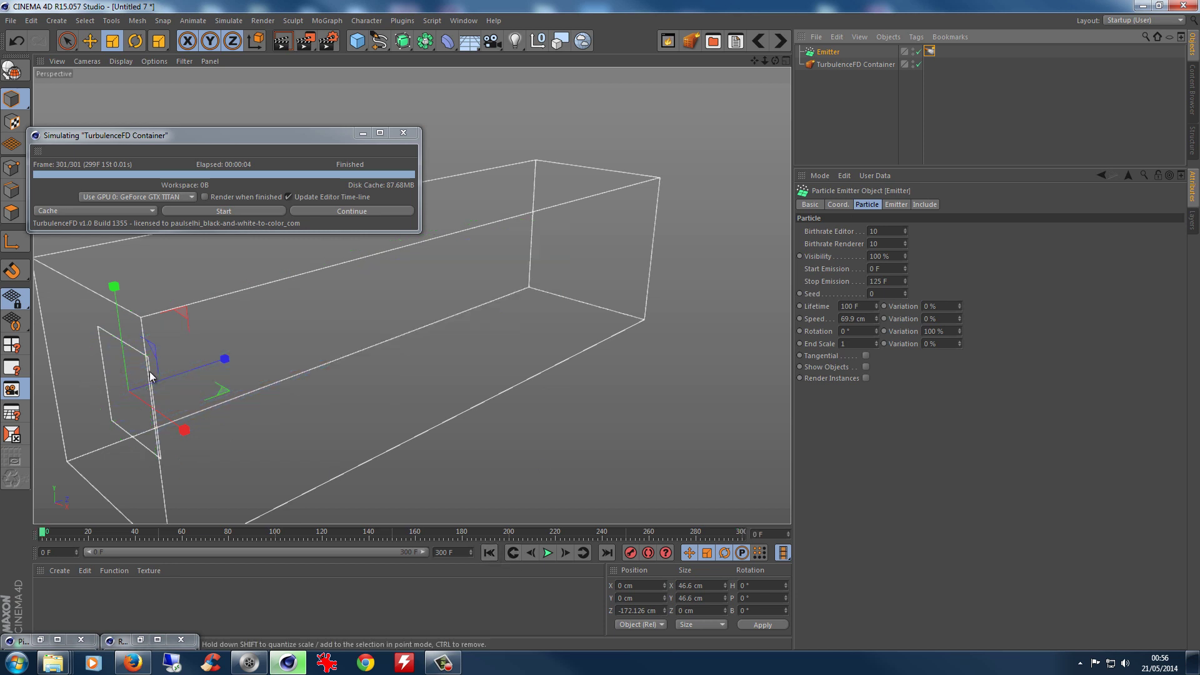
left_click(929, 51)
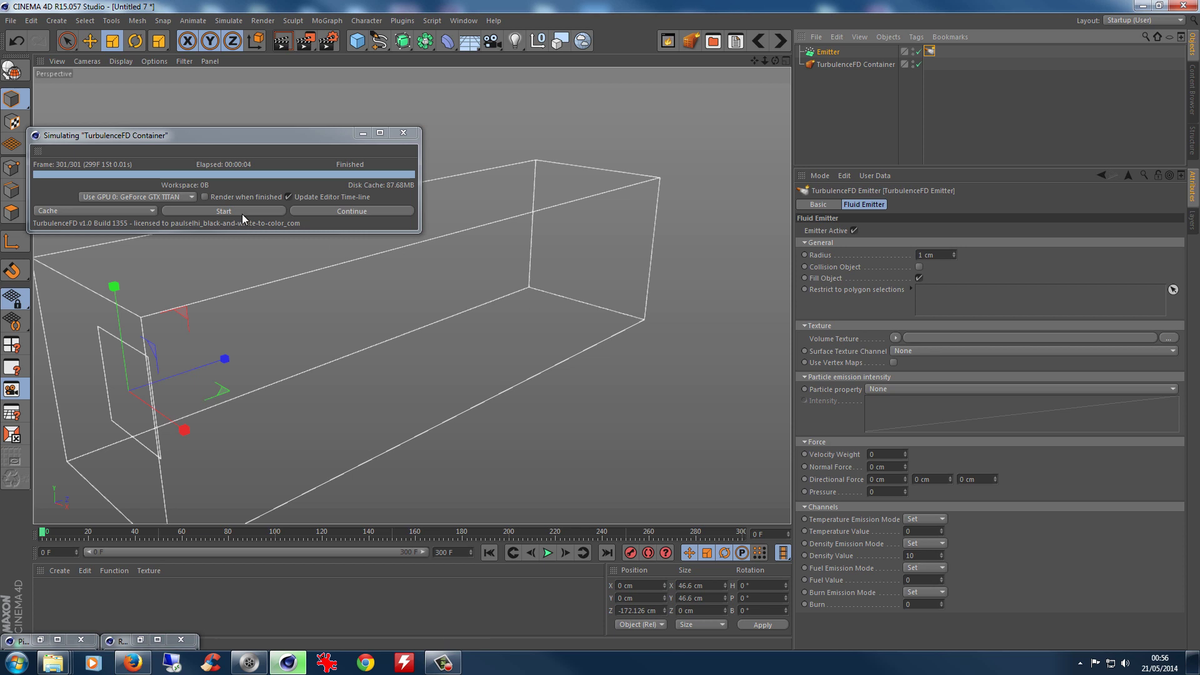
left_click(548, 553)
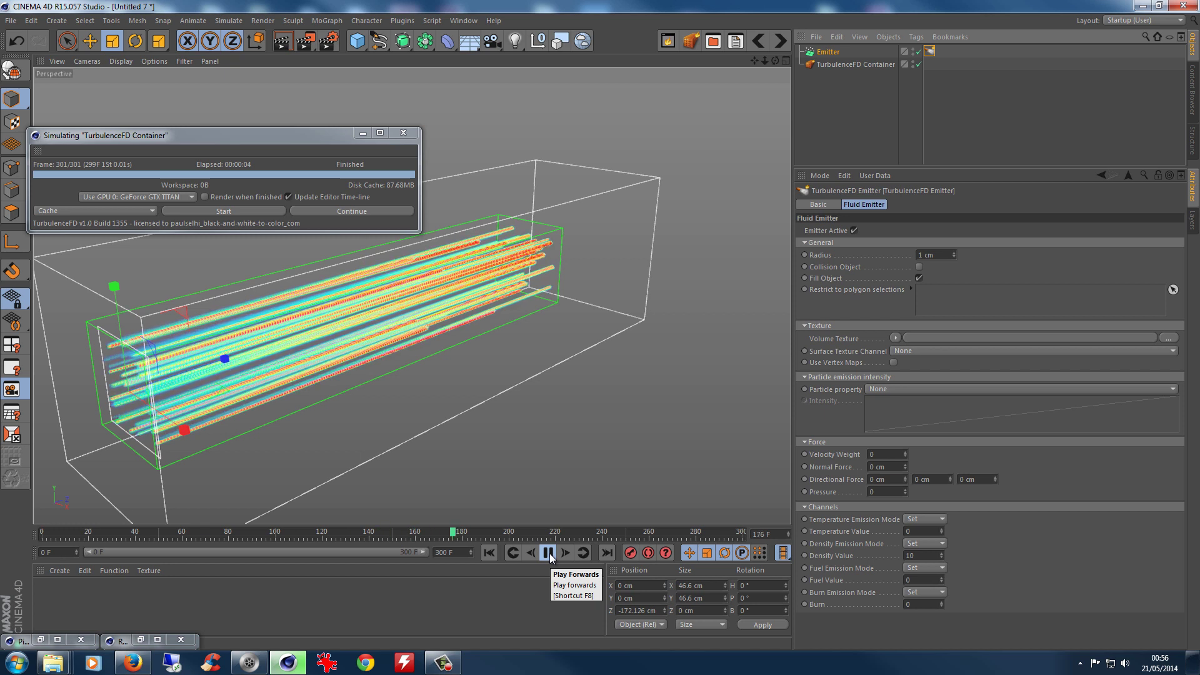
left_click(548, 553)
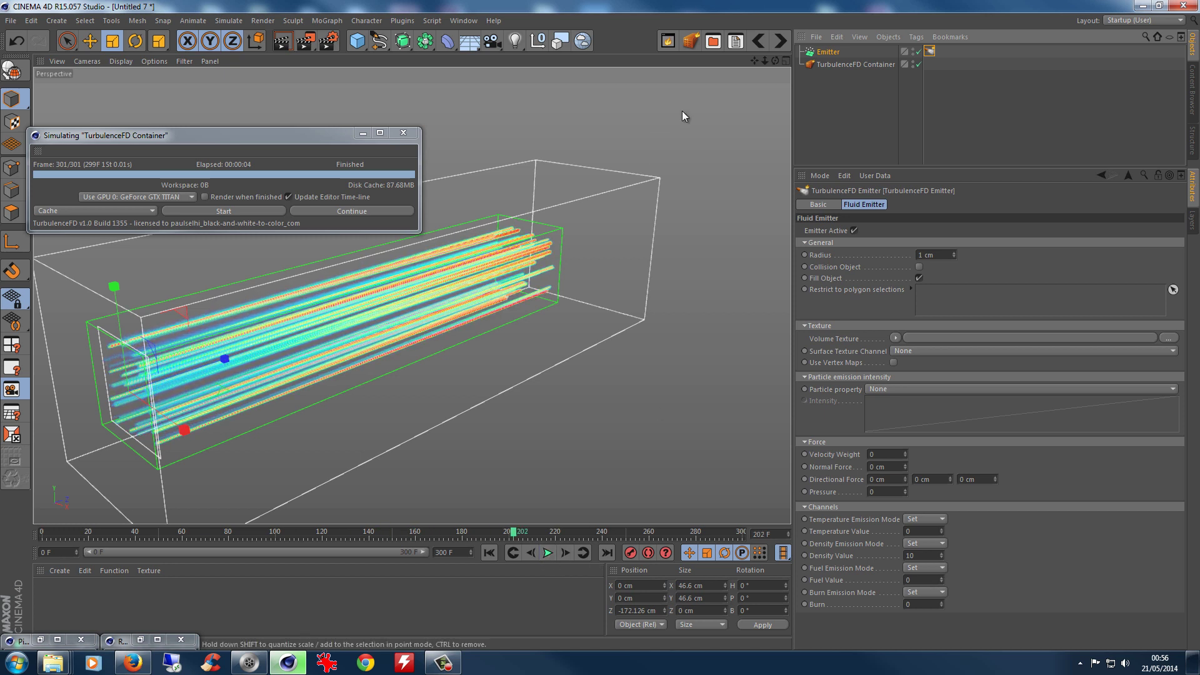
Review the emitter's particle settings and the container's simulation settings, and replay the cached simulation from the first frame.
left_click_drag(599, 325, 600, 326)
left_click(825, 52)
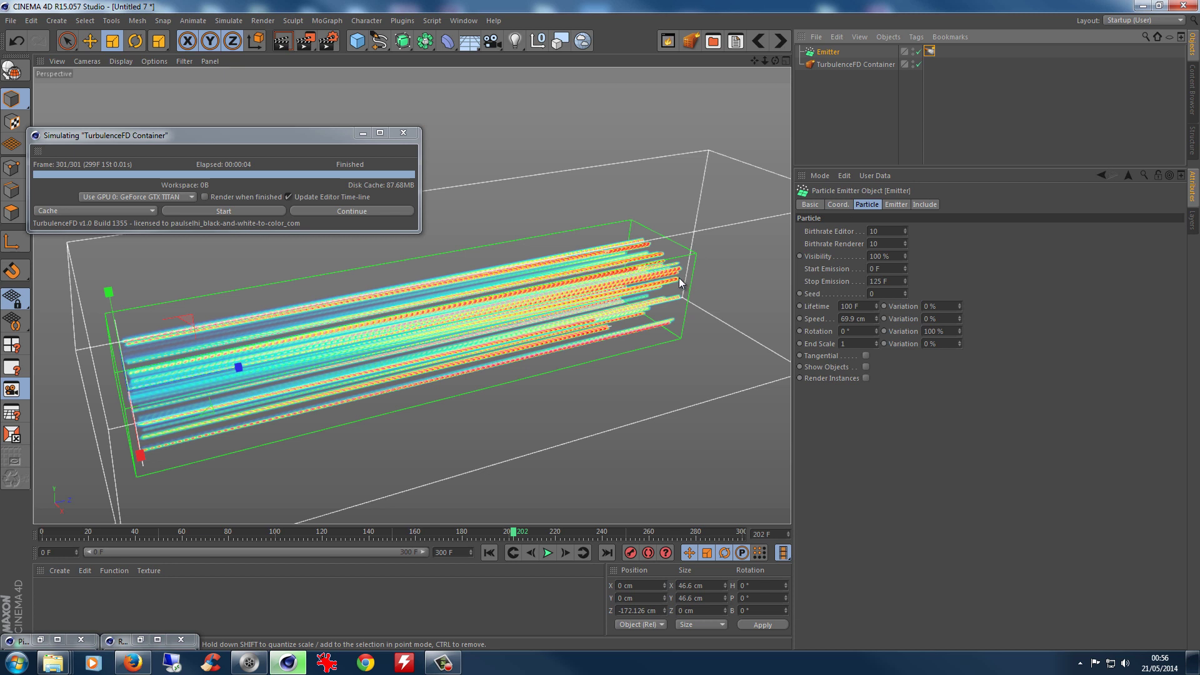
left_click(864, 65)
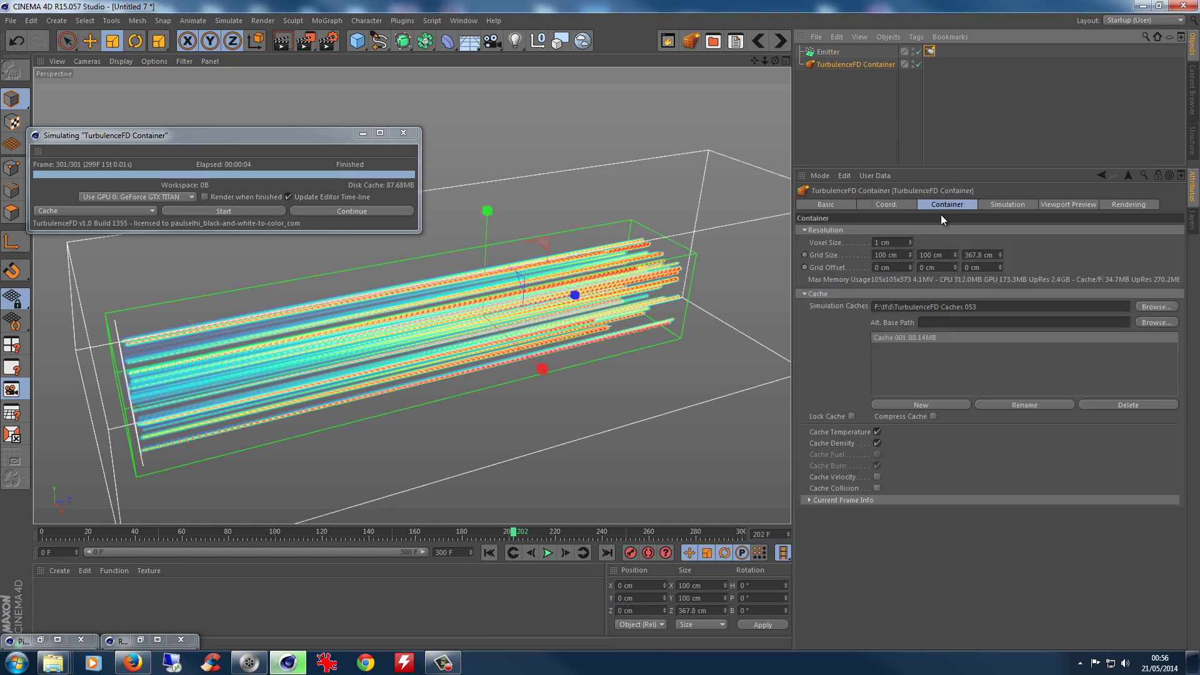
left_click(1003, 207)
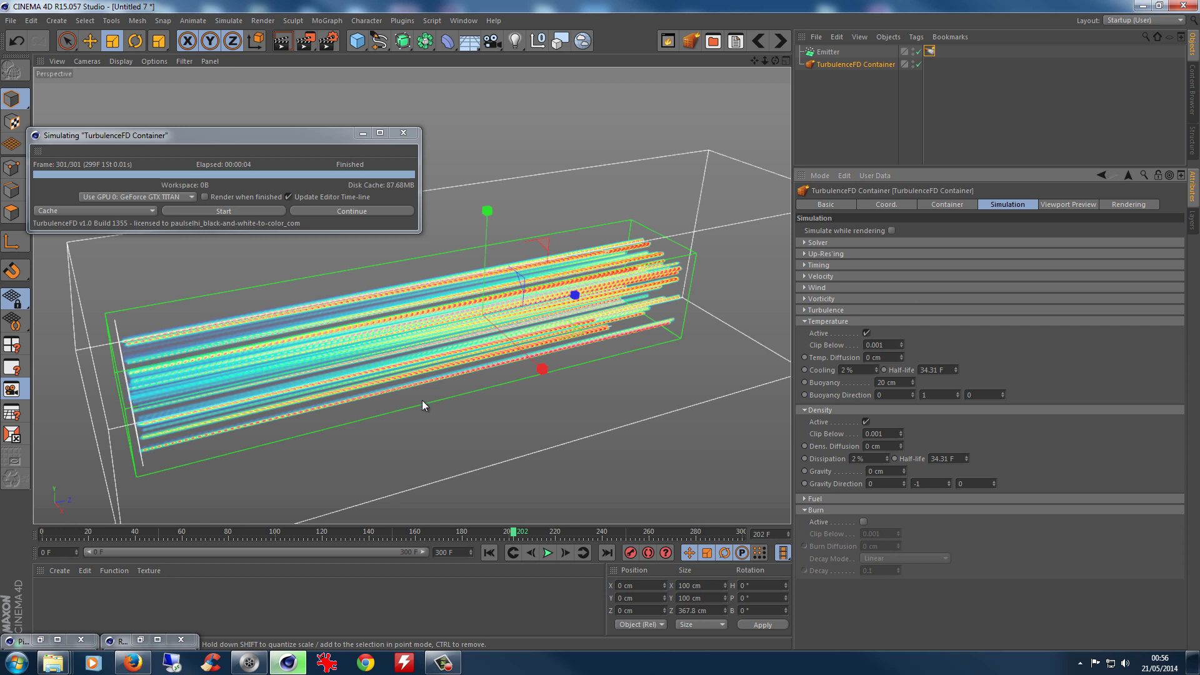
left_click(489, 553)
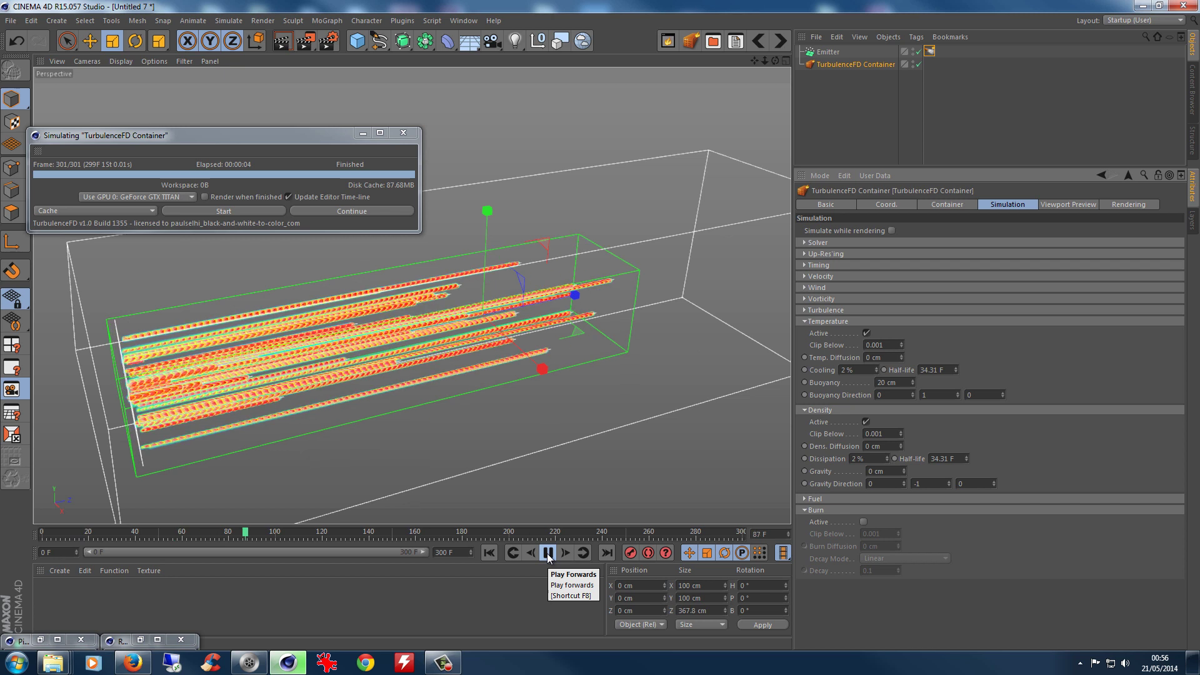
left_click(548, 553)
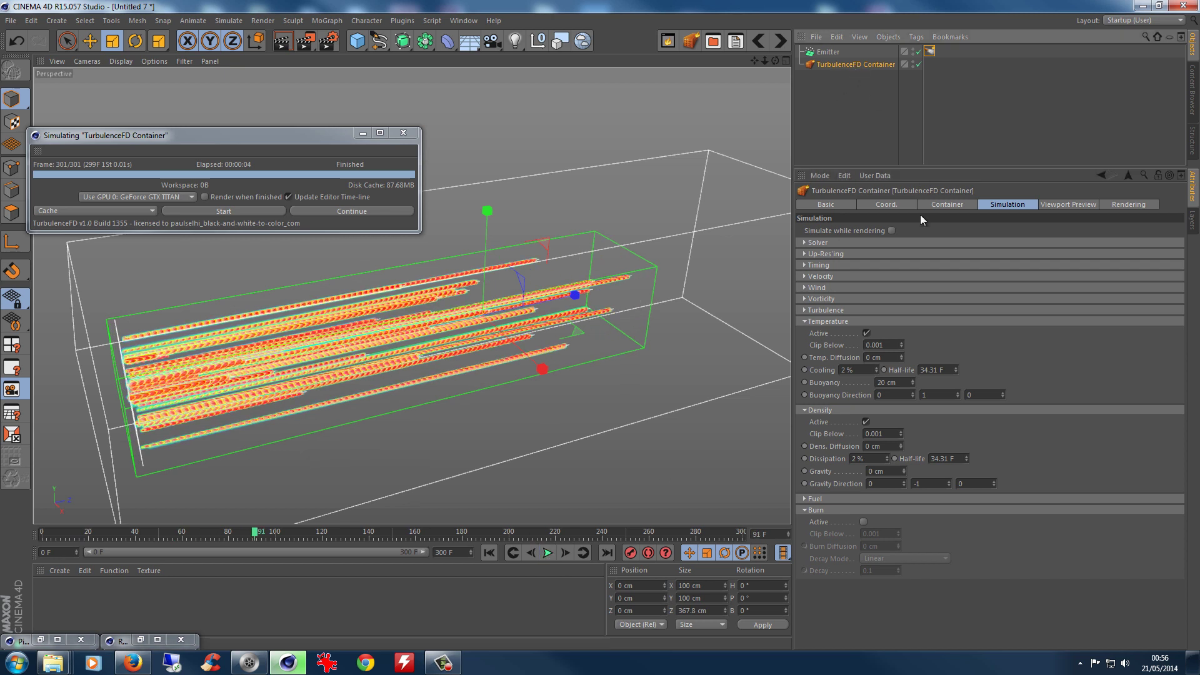
Set the particle property for emission intensity to Age in the emitter's TurbulenceFD tag.
left_click(929, 52)
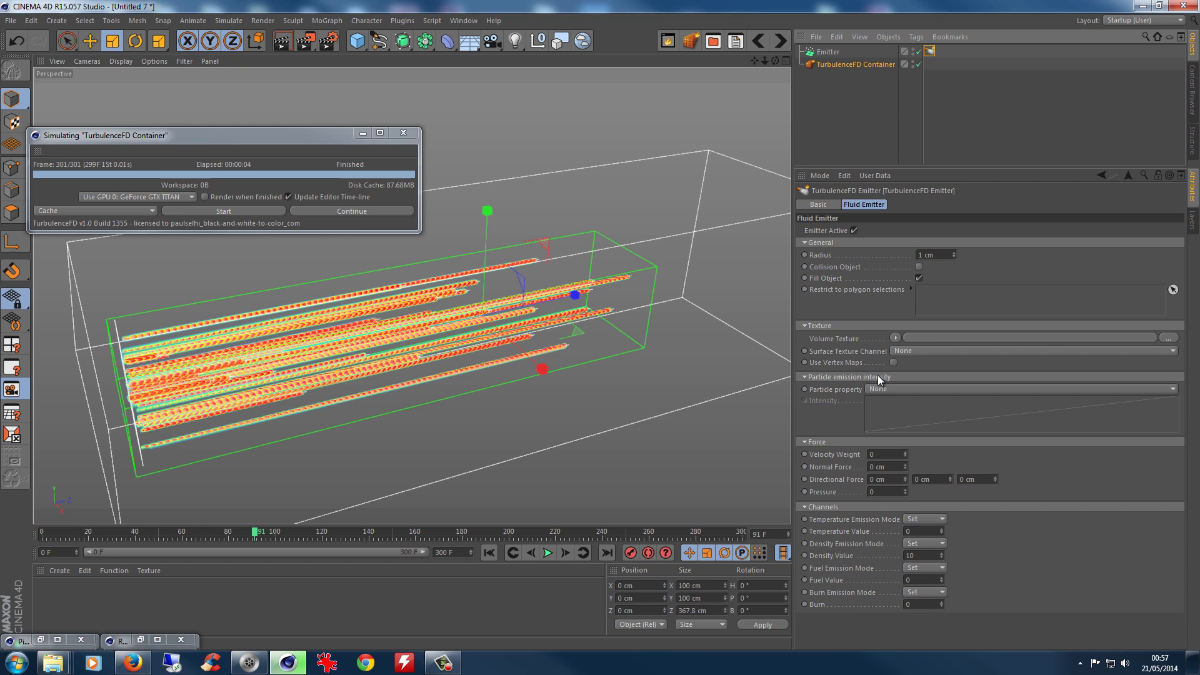
left_click(888, 387)
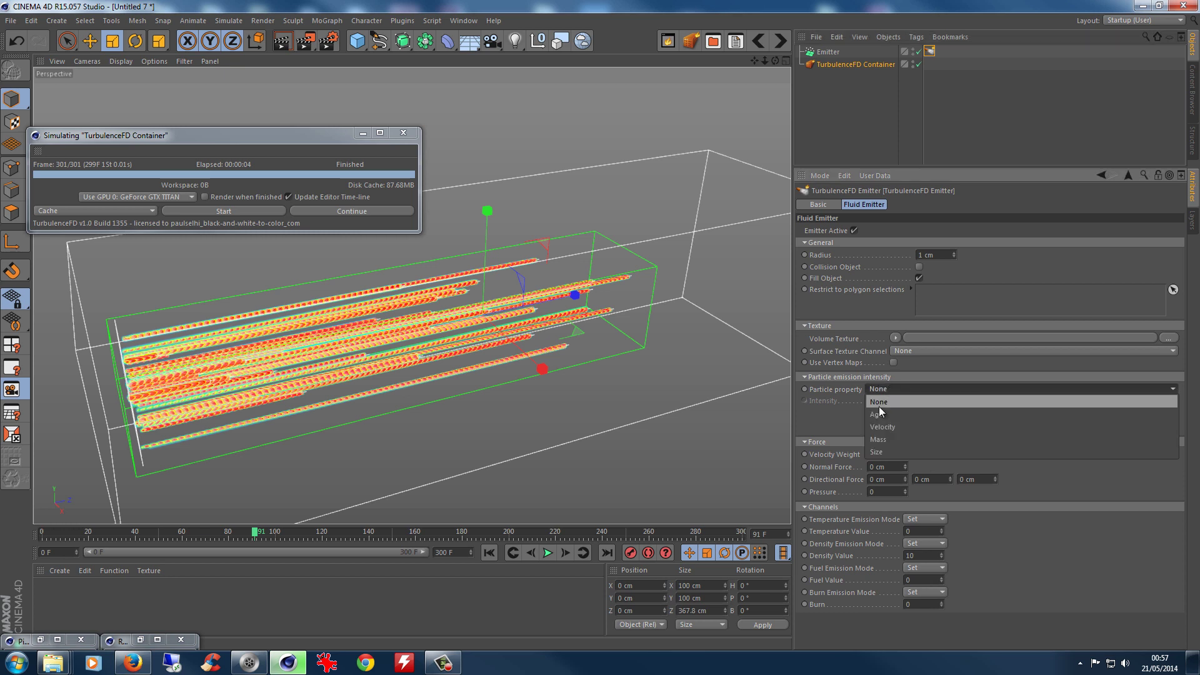
left_click(879, 413)
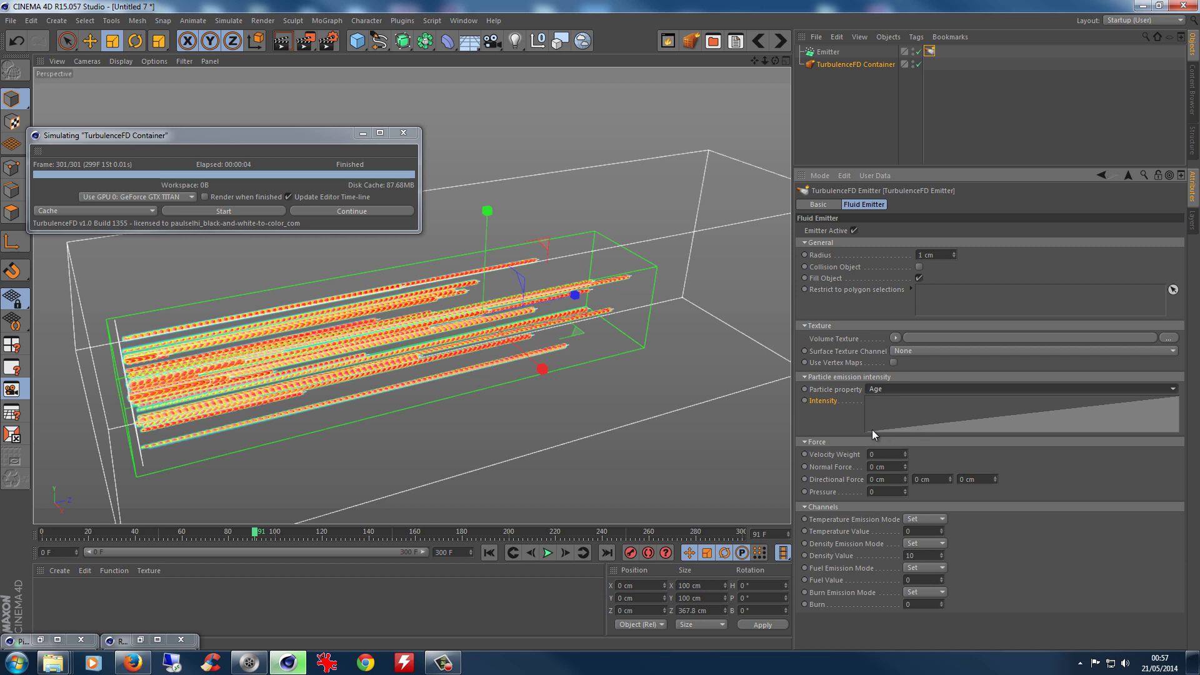
Inspect the intensity mapping curve's knots, close it, and run a test simulation of the container from the first frame.
left_click(942, 426)
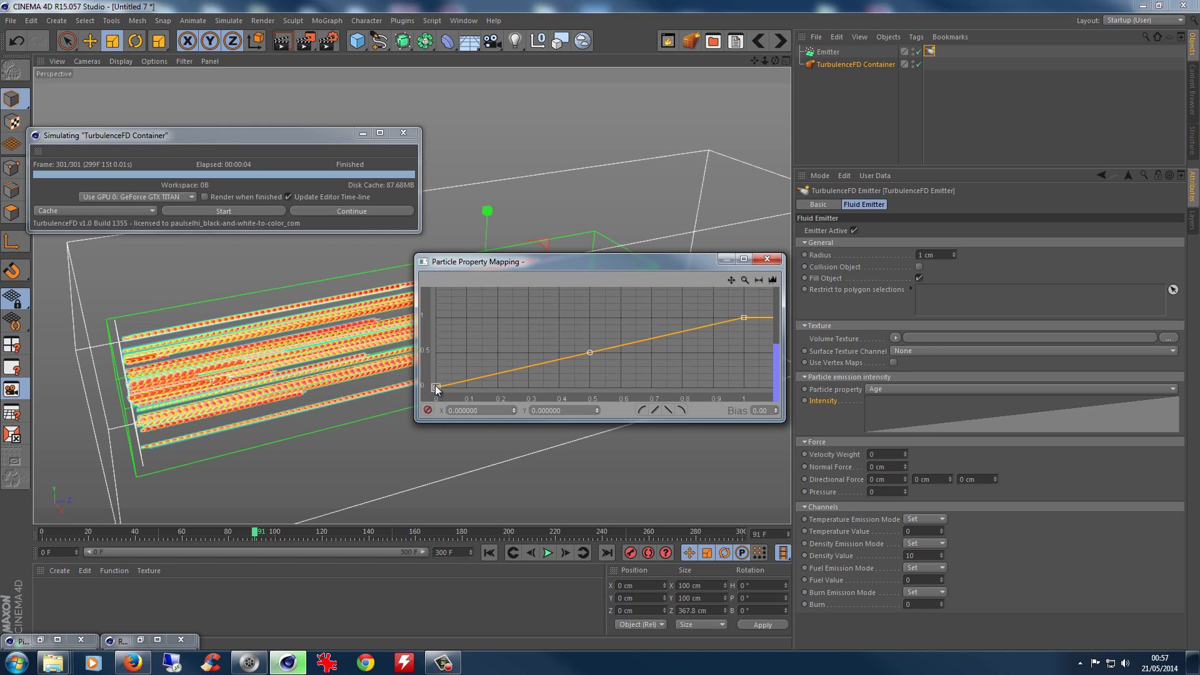
right_click(744, 317)
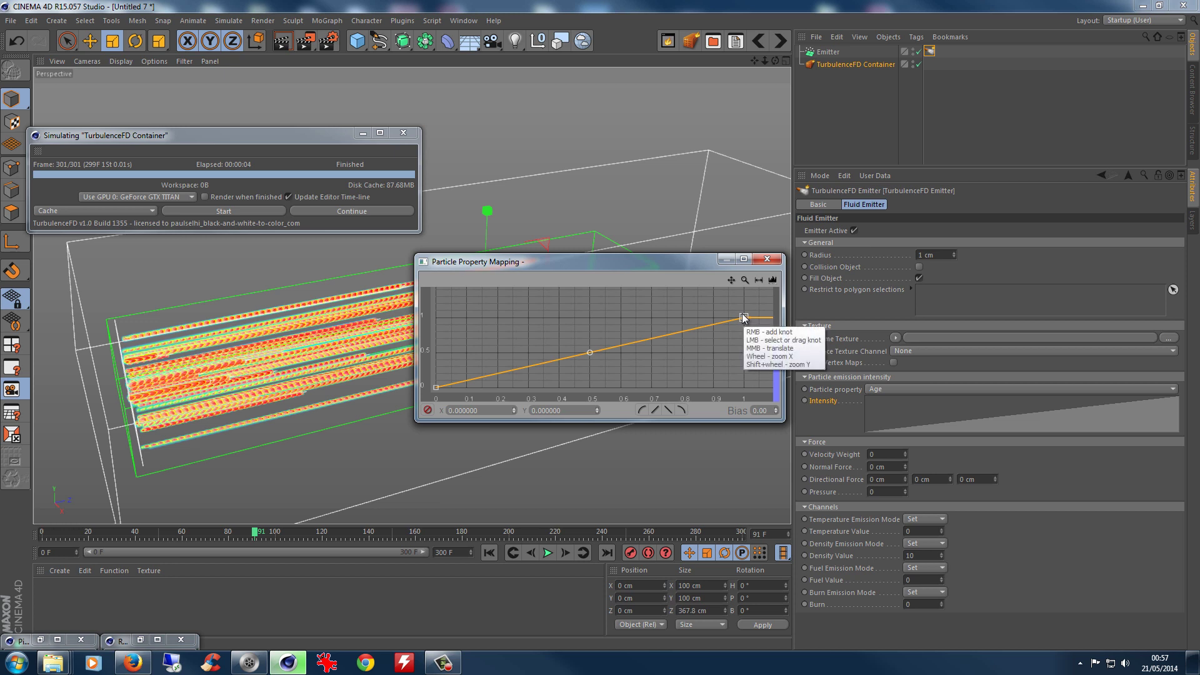
left_click(768, 260)
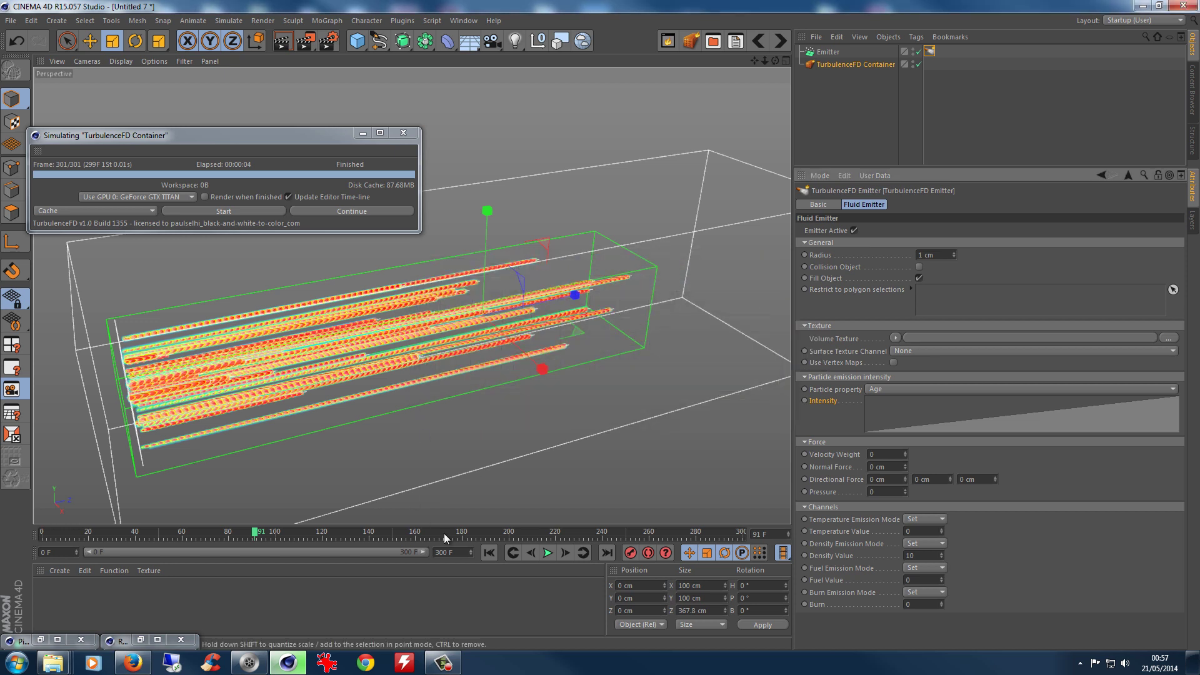
left_click(489, 553)
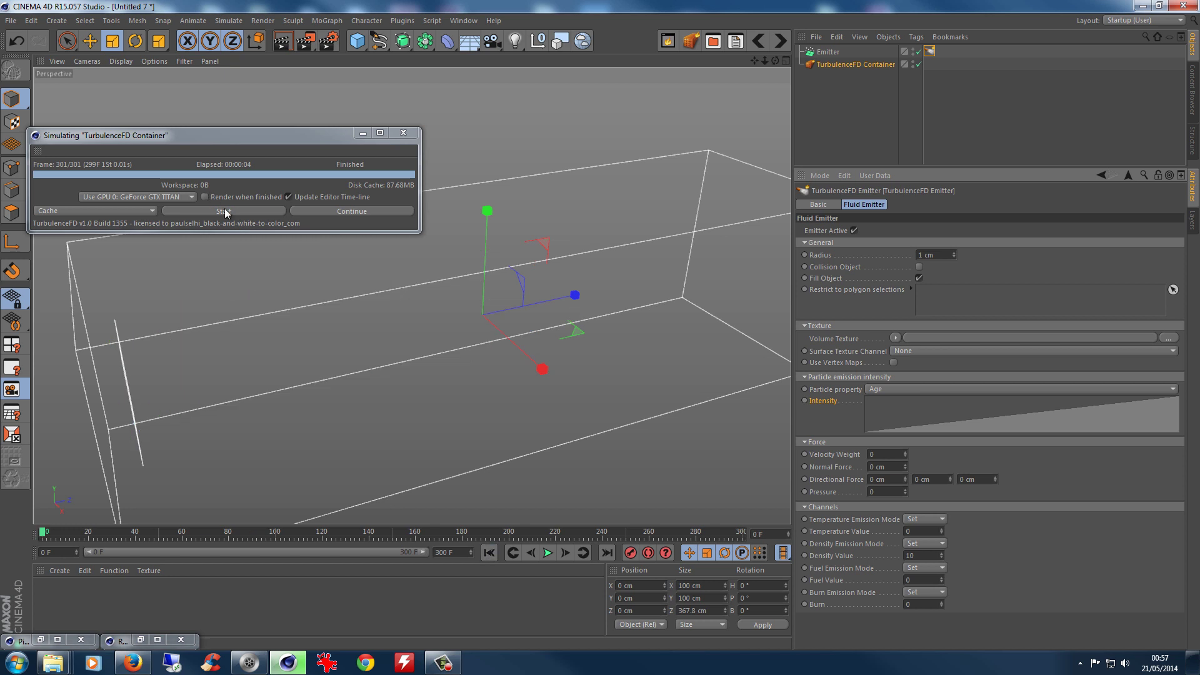
left_click(213, 210)
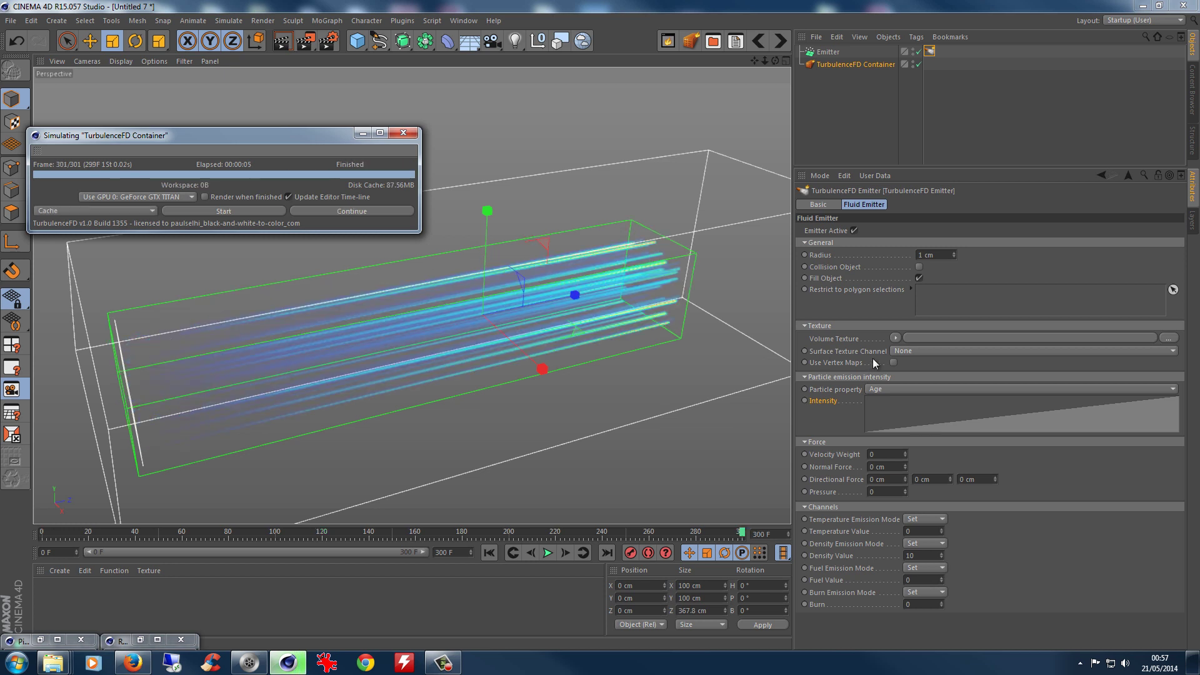
Move the intensity curve's starting knot to about X 0.8 at Y 0 and simulate the container again.
left_click(995, 421)
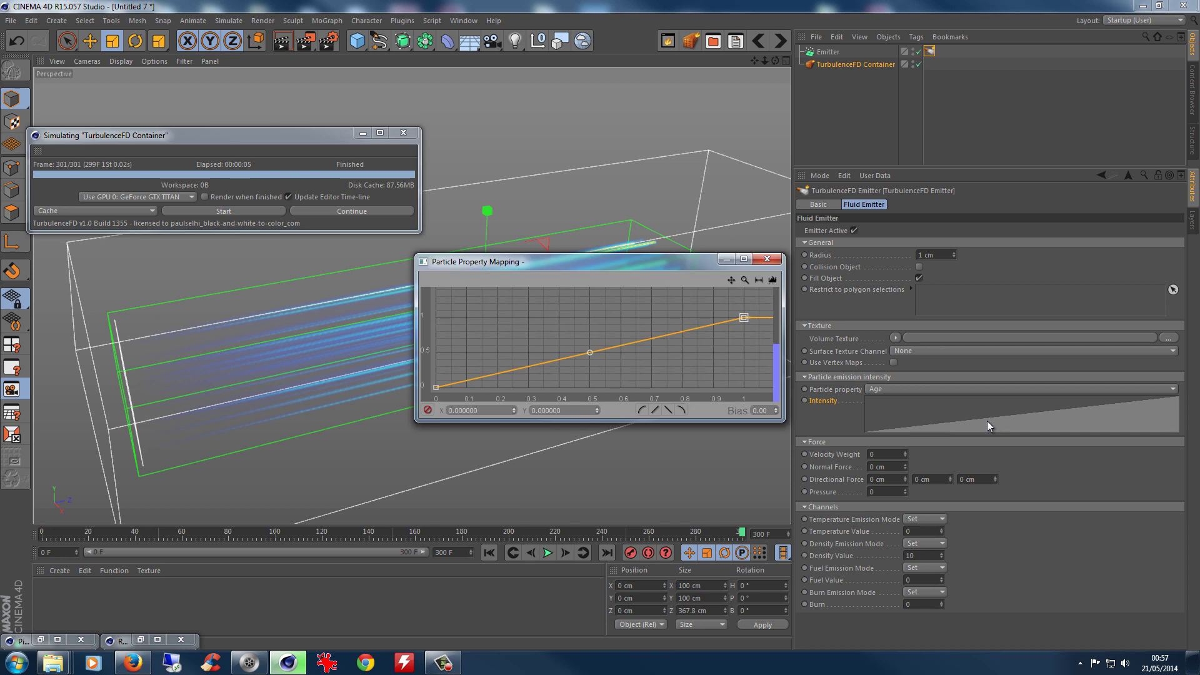
left_click_drag(437, 388, 684, 389)
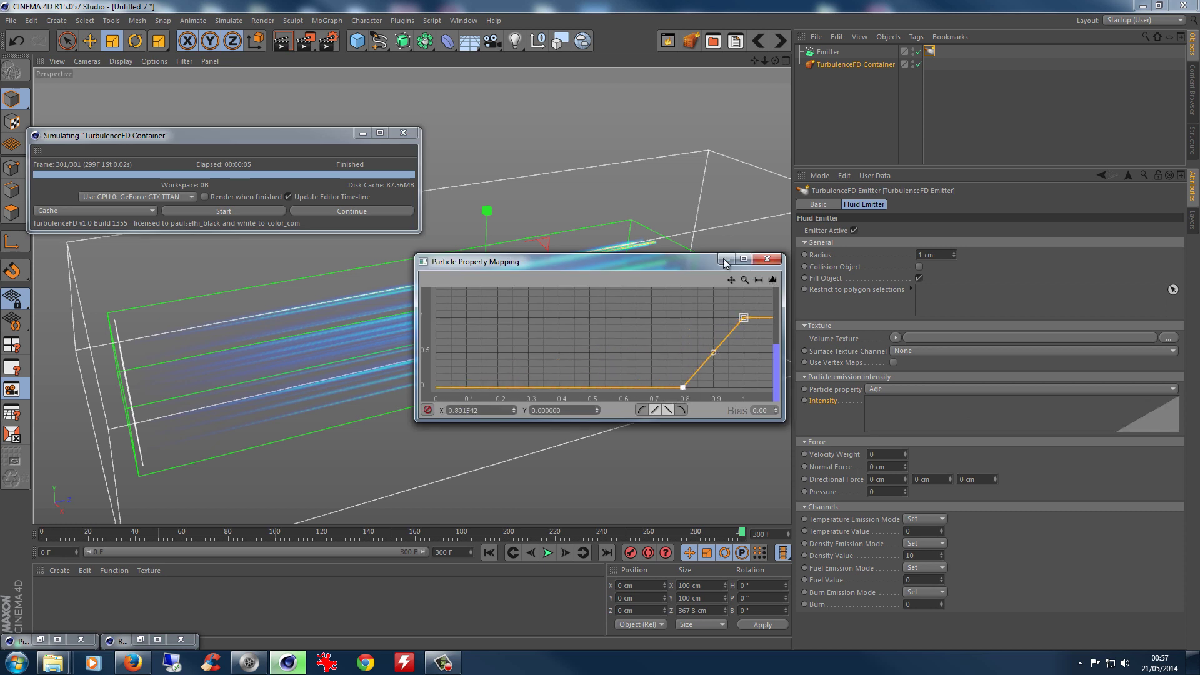
left_click(775, 259)
left_click(230, 208)
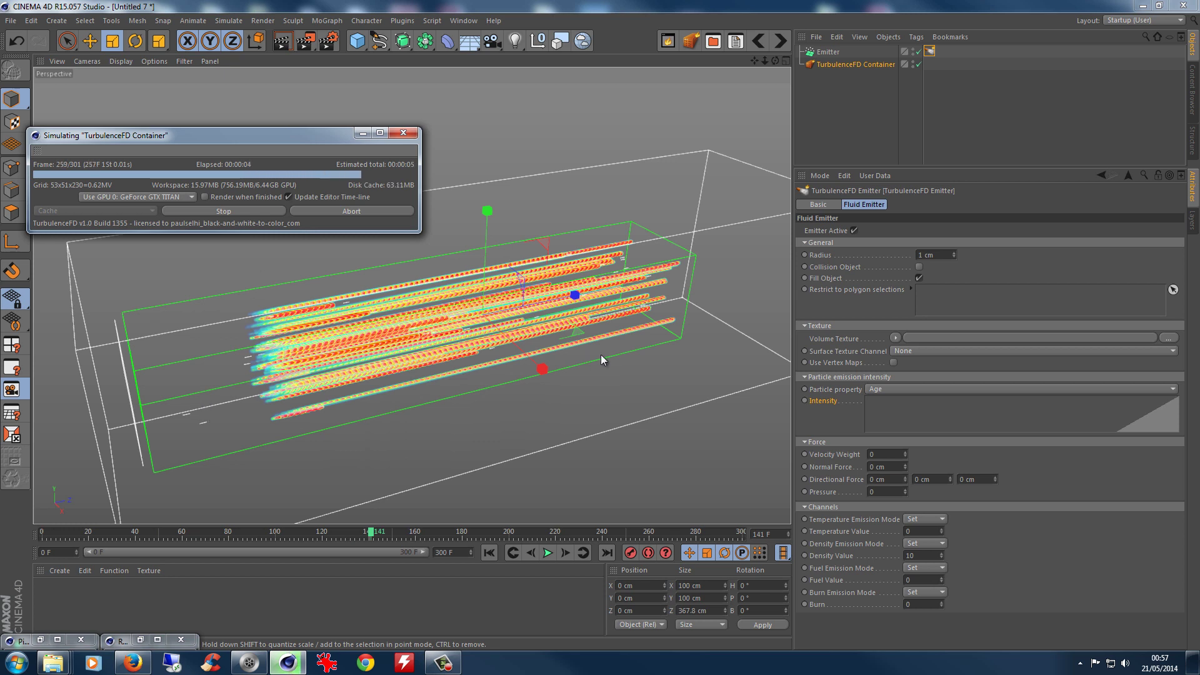
Move the intensity curve's lower knot to about X 0.99, test the simulation, and stop it back at the first frame.
double_click(1035, 423)
left_click_drag(684, 388, 744, 389)
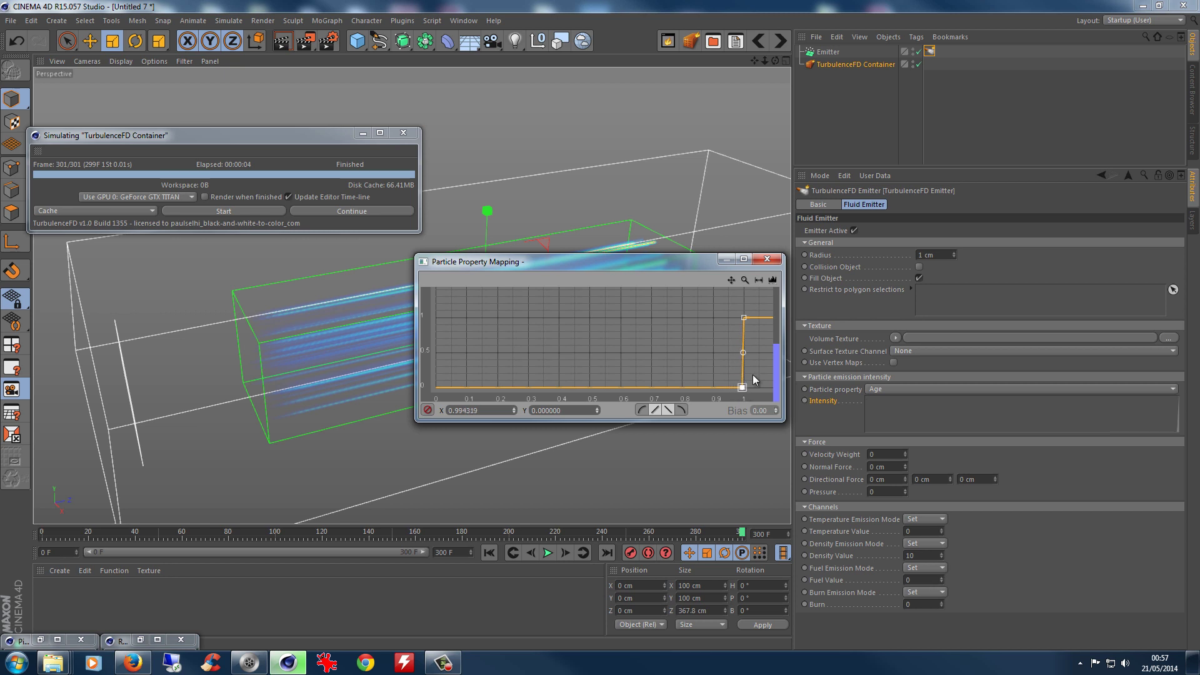
left_click(766, 262)
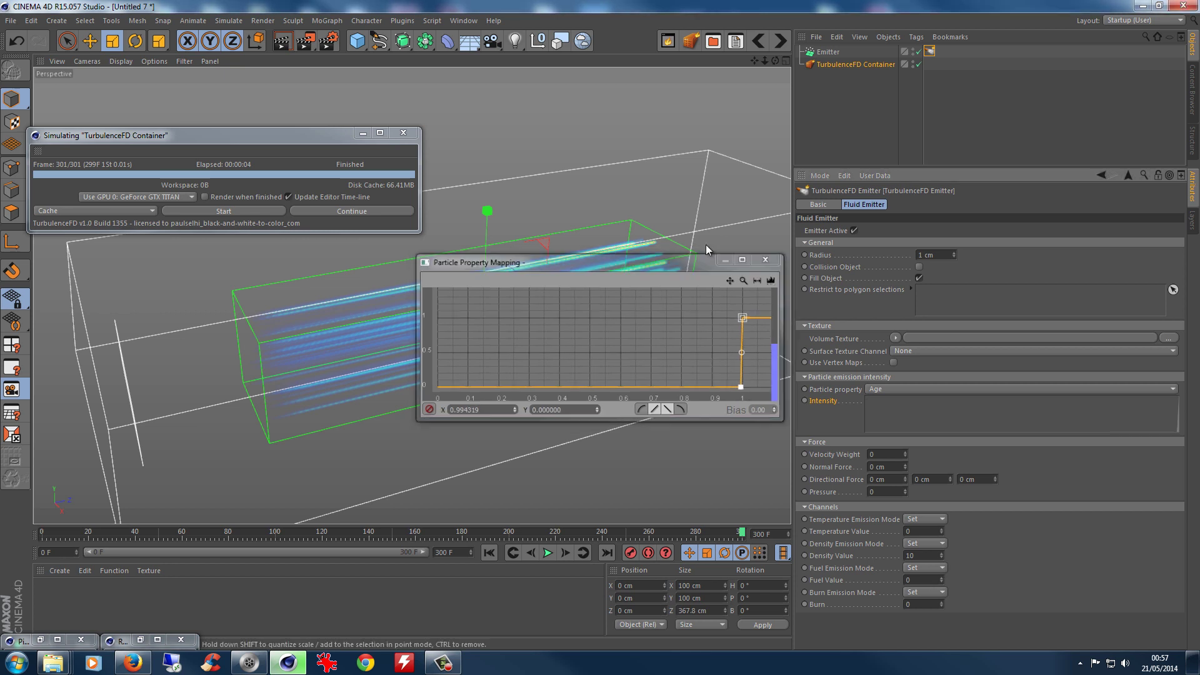
left_click(226, 210)
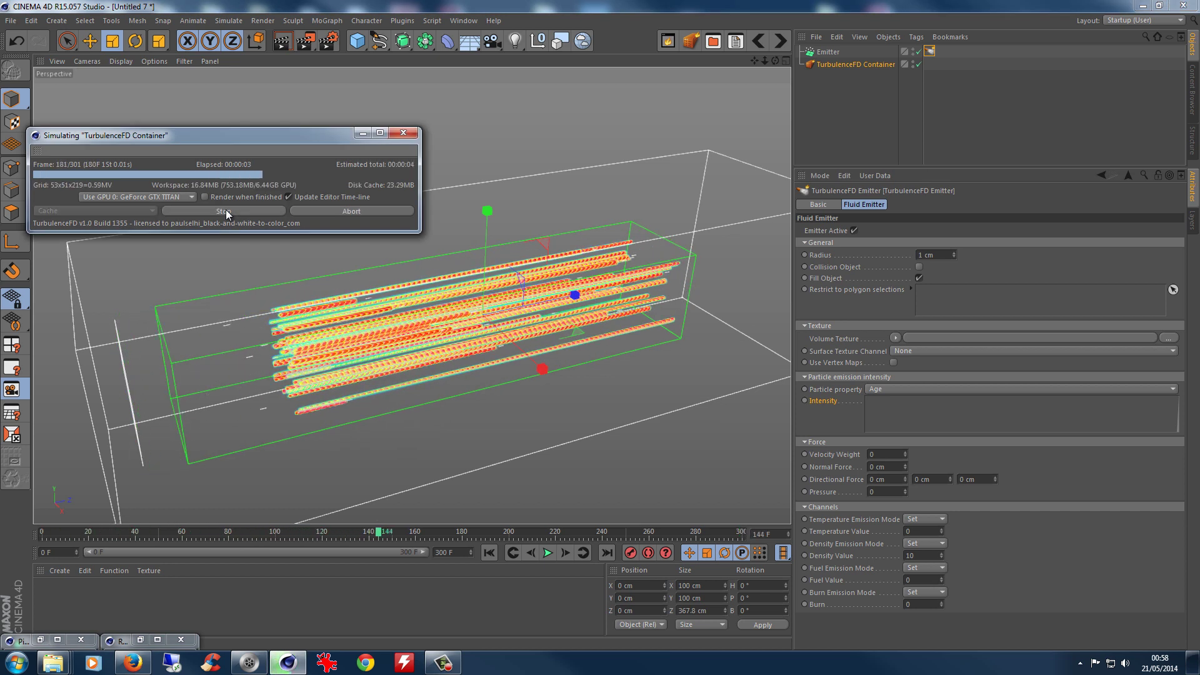
left_click(227, 210)
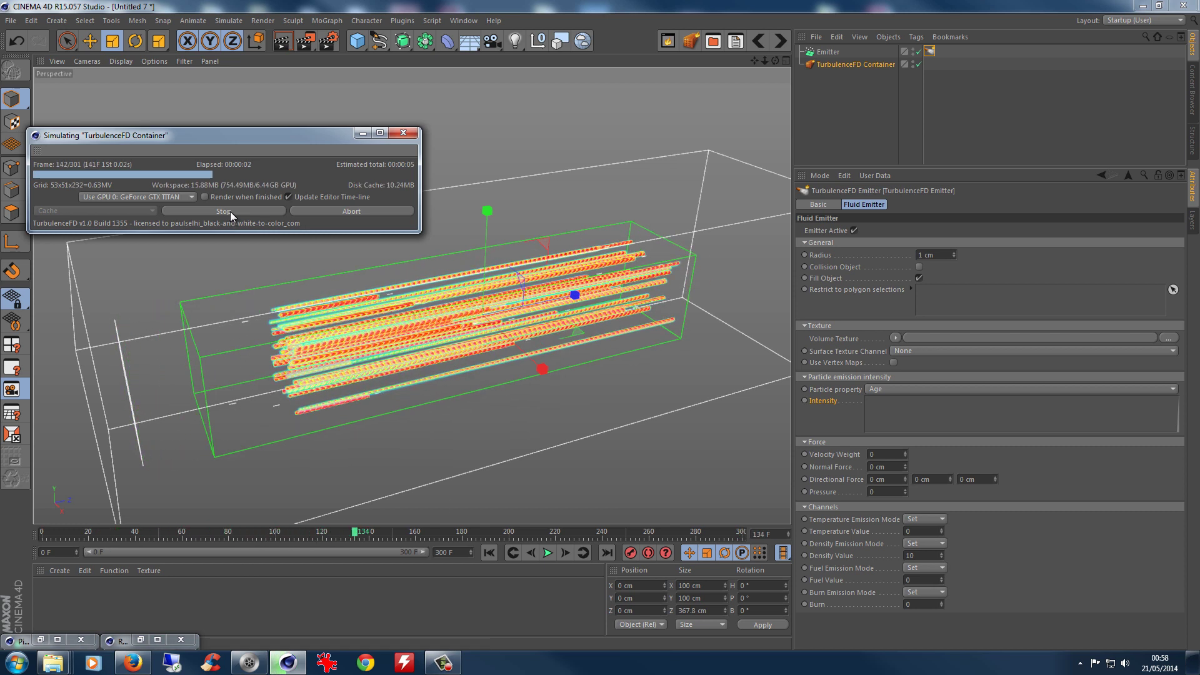
left_click(230, 211)
left_click(491, 553)
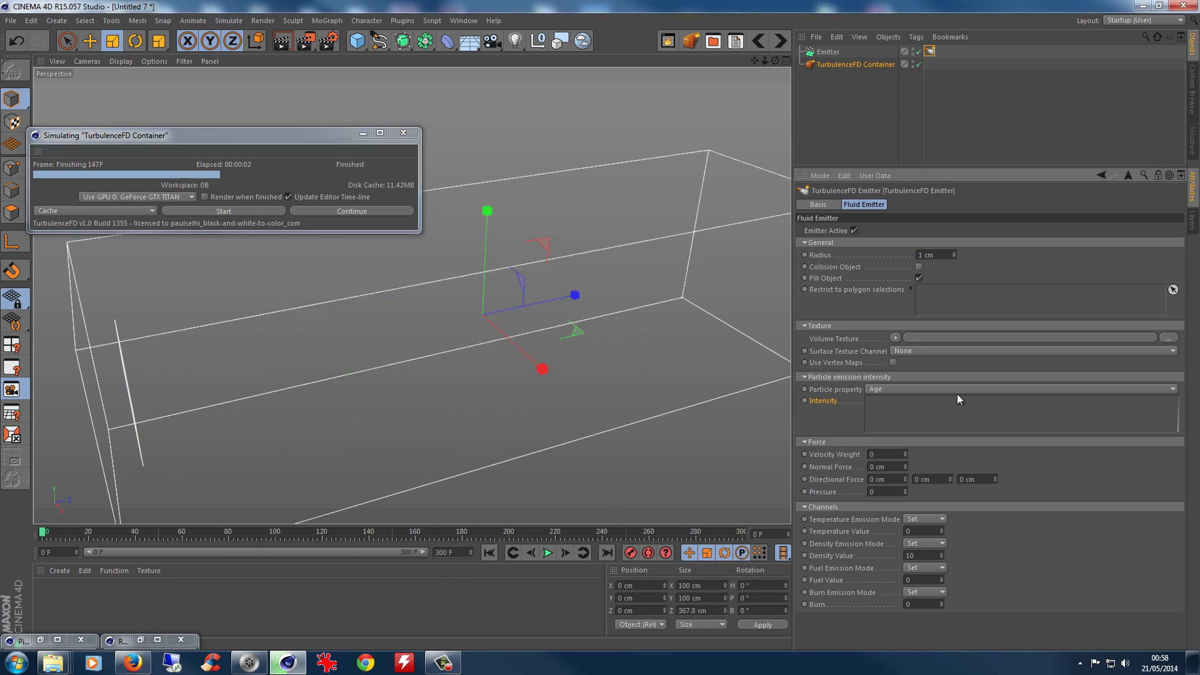
Move the lower knot of the Age intensity curve back to about X 0.5 and close the mapping curve.
left_click(961, 423)
left_click_drag(740, 386, 591, 388)
left_click(767, 259)
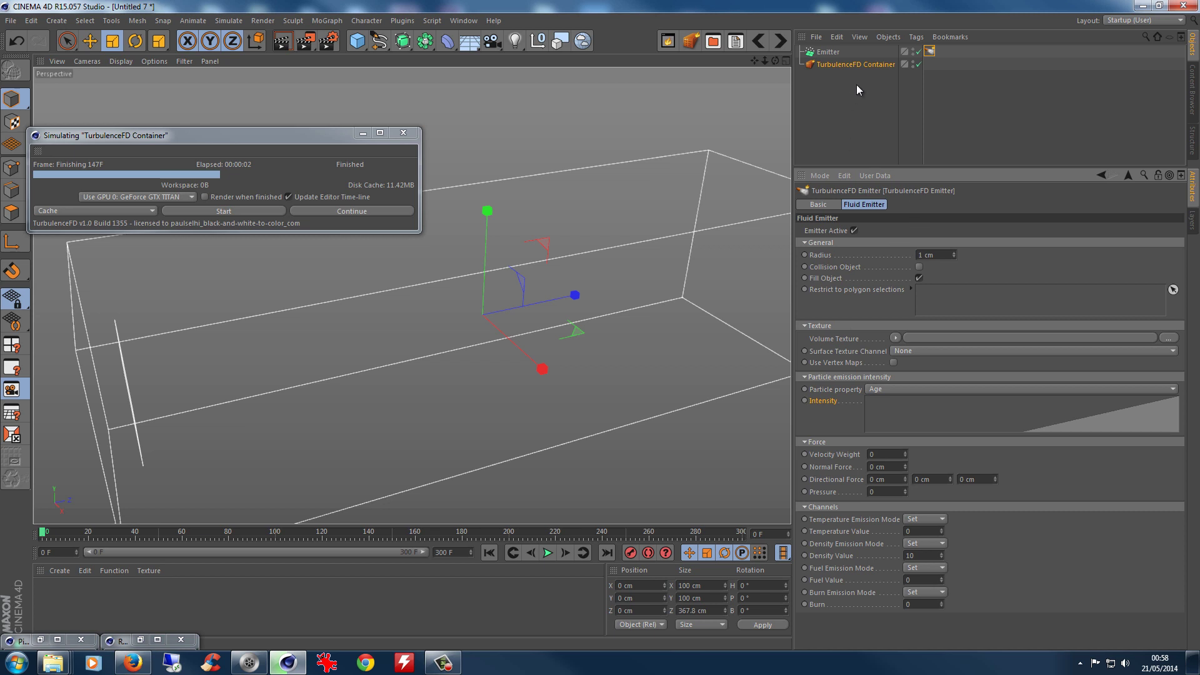
Set the Velocity Weight in the emitter's fluid tag to 10 and simulate the container.
left_click(861, 62)
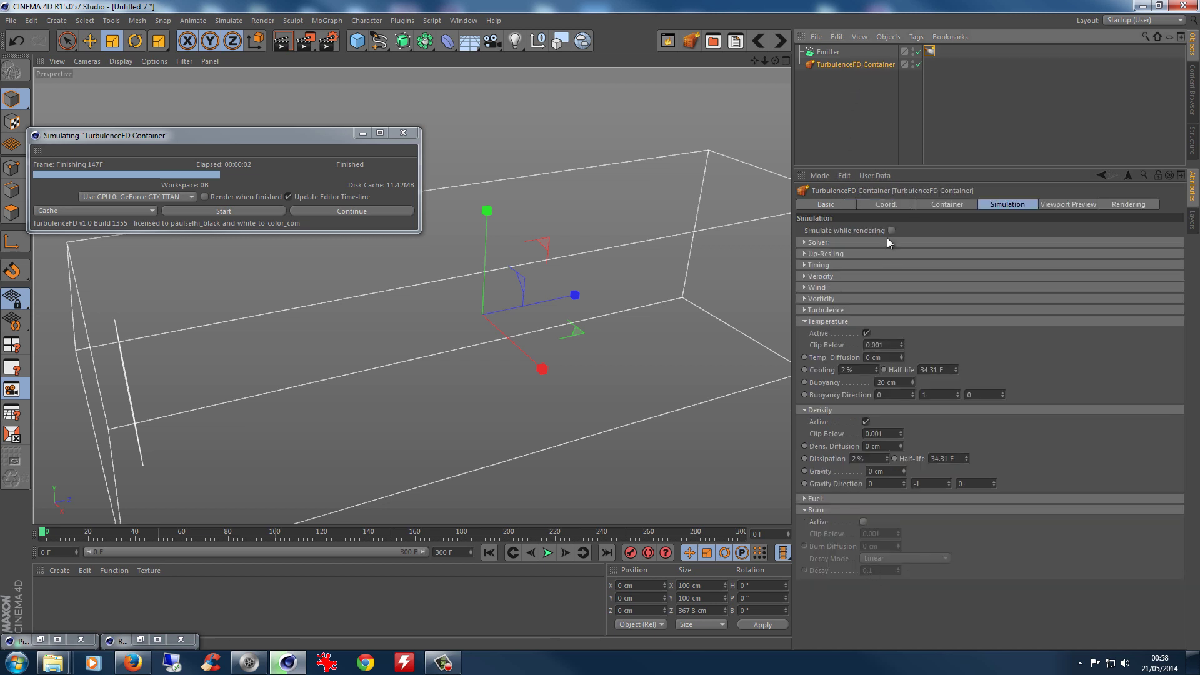
left_click(946, 206)
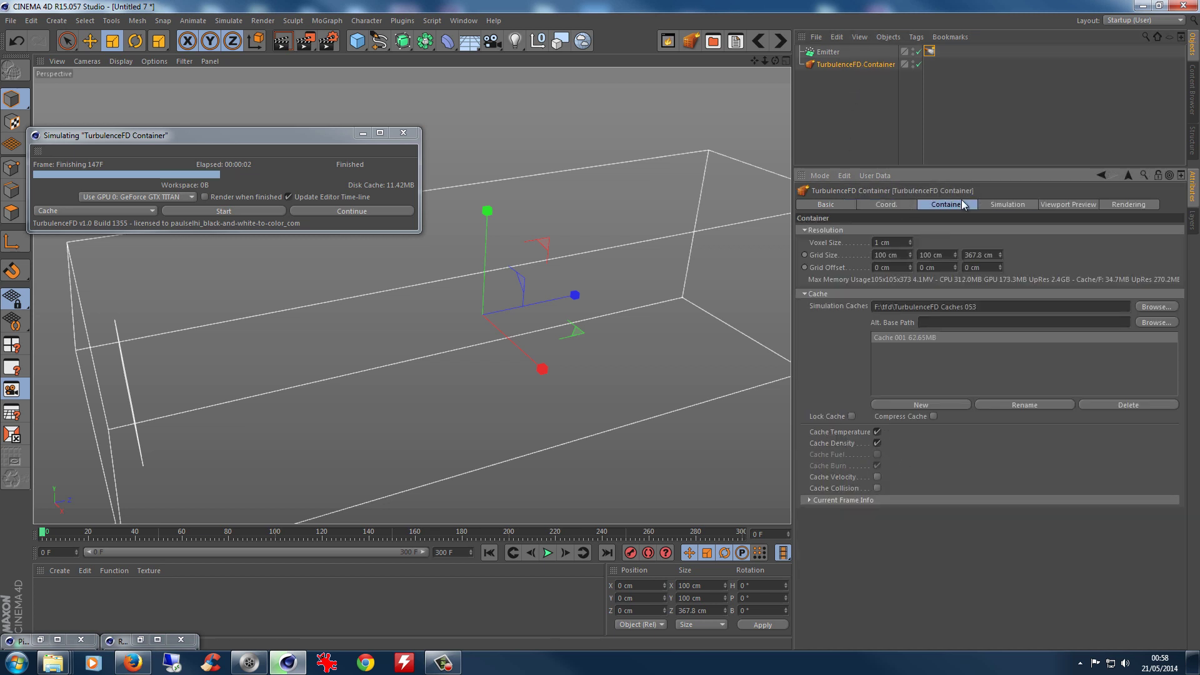
left_click(830, 53)
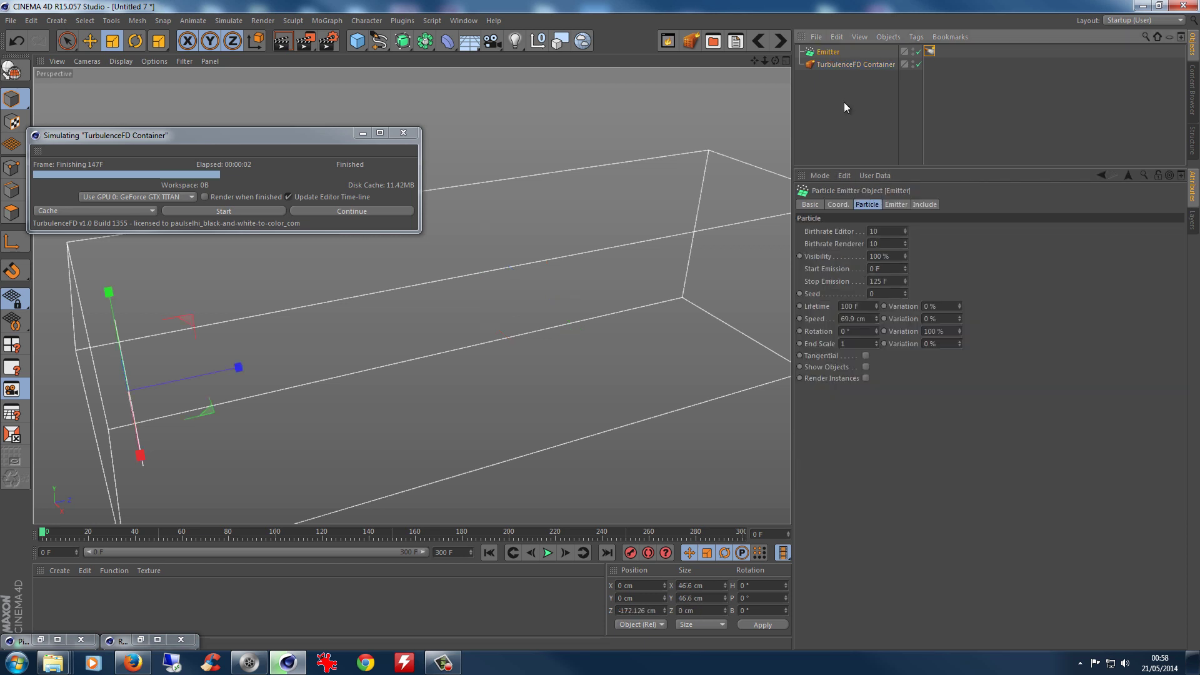
left_click(929, 51)
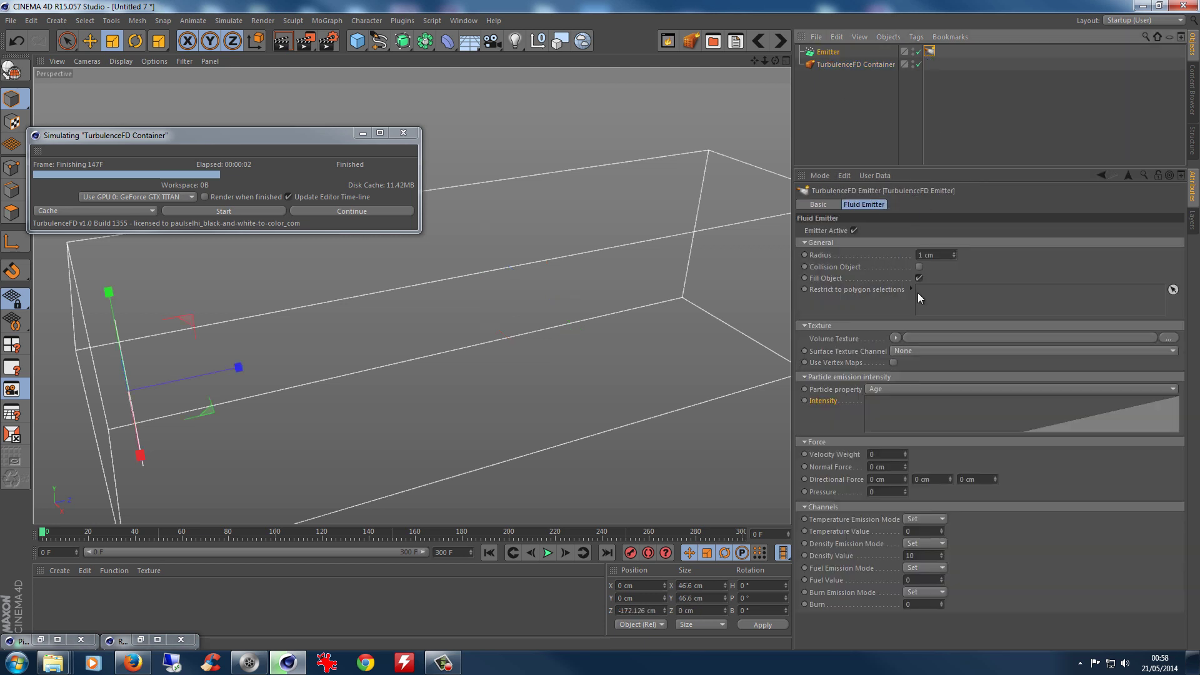
left_click(887, 455)
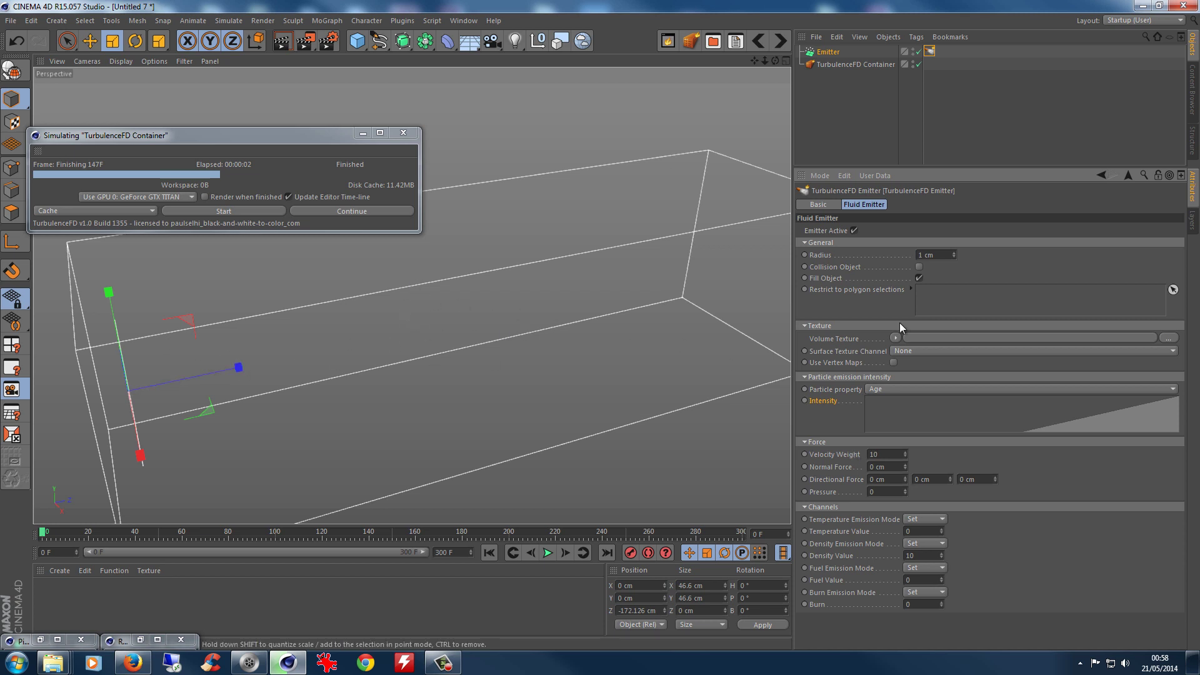
left_click(224, 211)
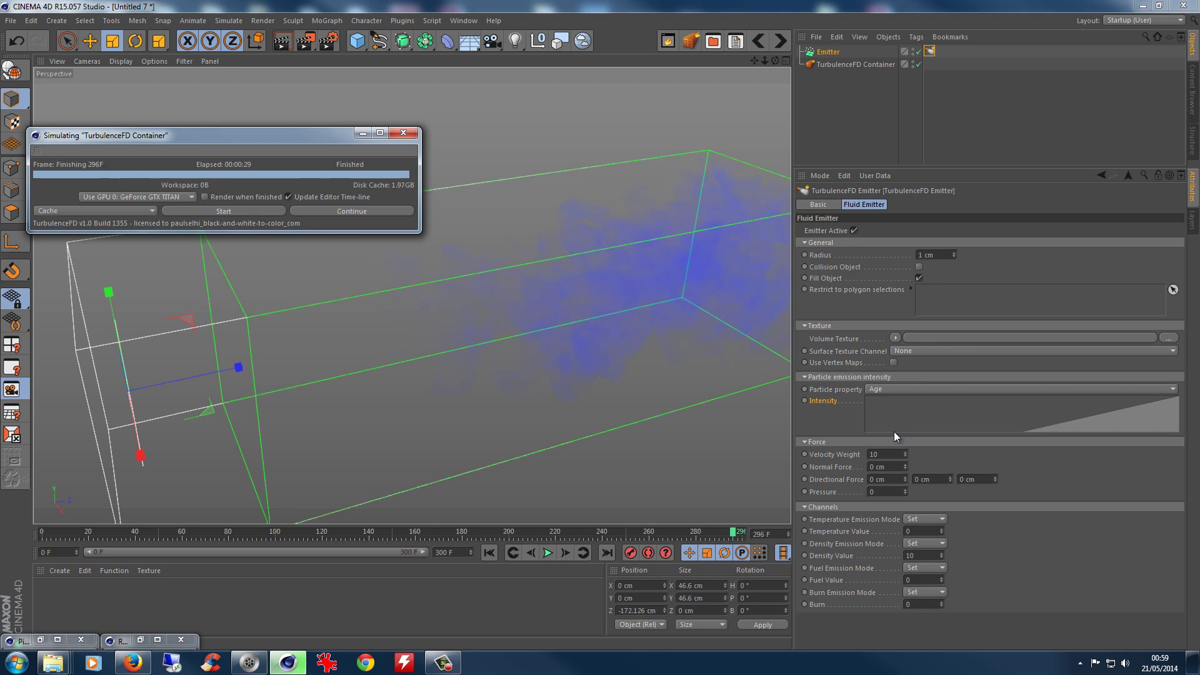
Reset the fluid emitter's Velocity Weight to 0 and start the container simulation again.
right_click(905, 453)
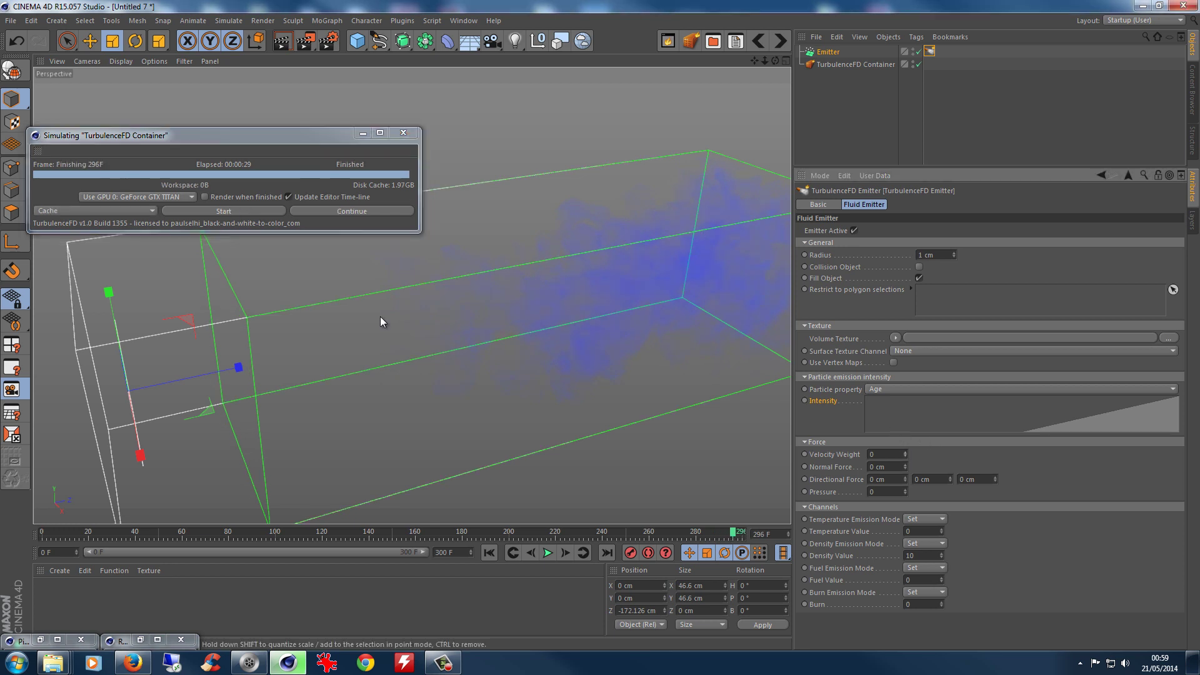
left_click(231, 211)
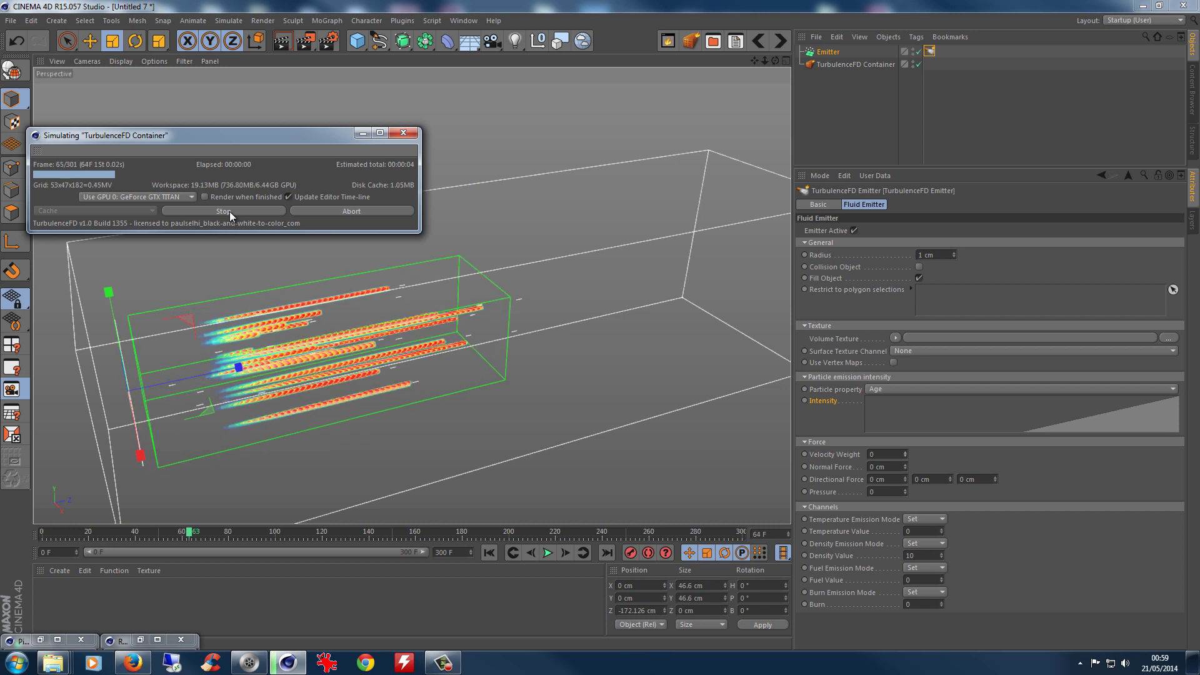
Stop the running simulation and set the fluid emitter's particle emission property to Velocity.
left_click(230, 211)
left_click(881, 388)
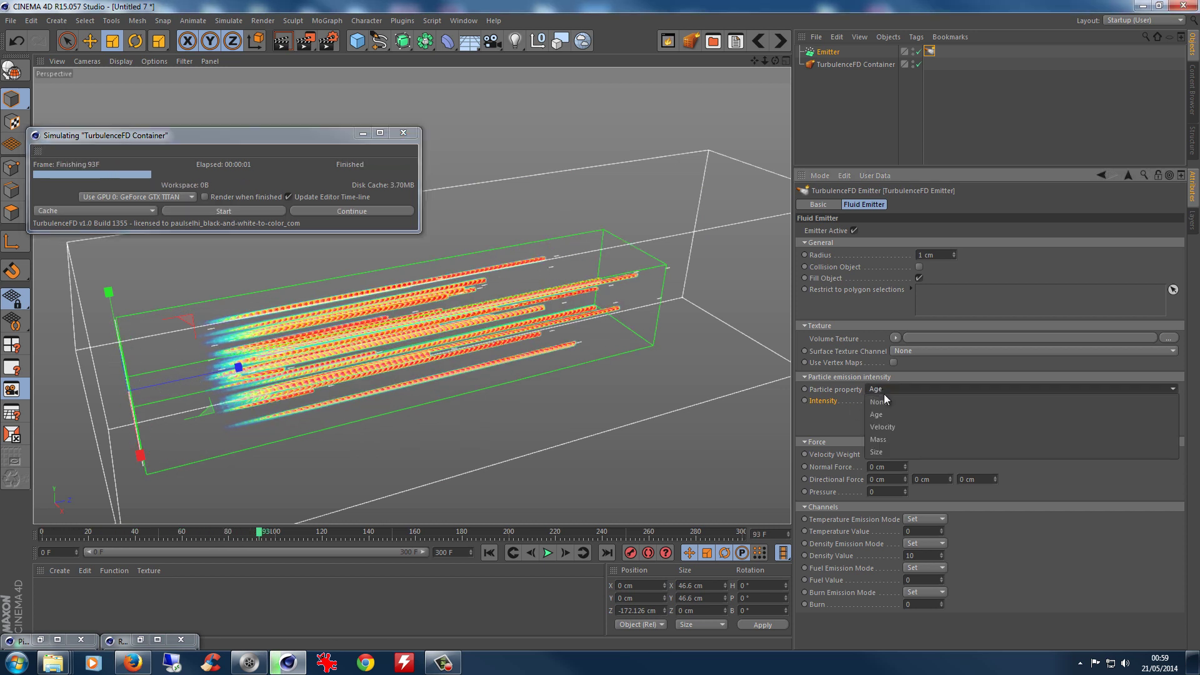
left_click(882, 426)
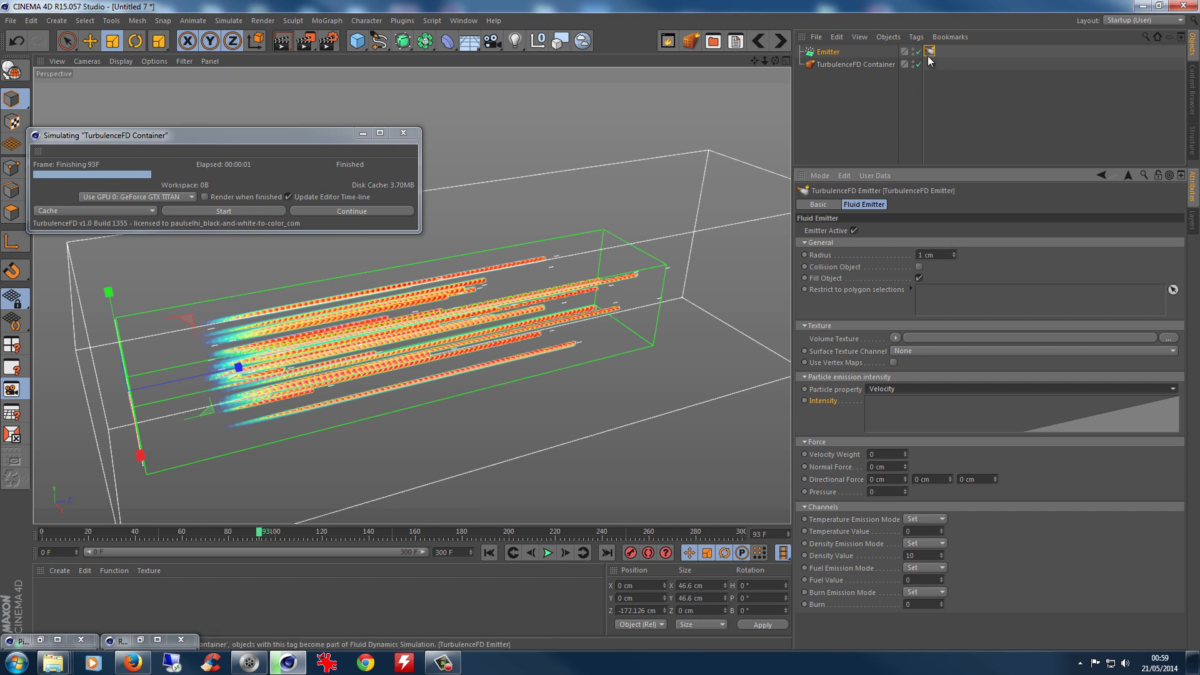
Set the particle emitter's Speed Variation to 100 % and simulate the container again.
left_click(833, 53)
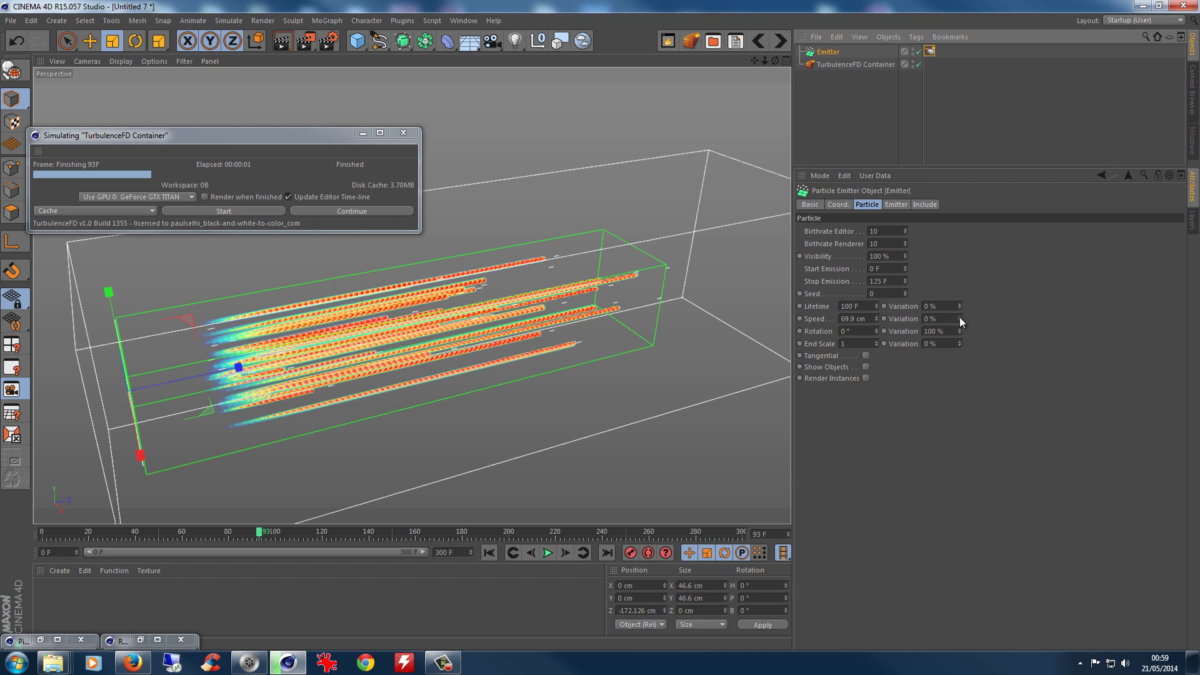
left_click_drag(959, 318, 963, 305)
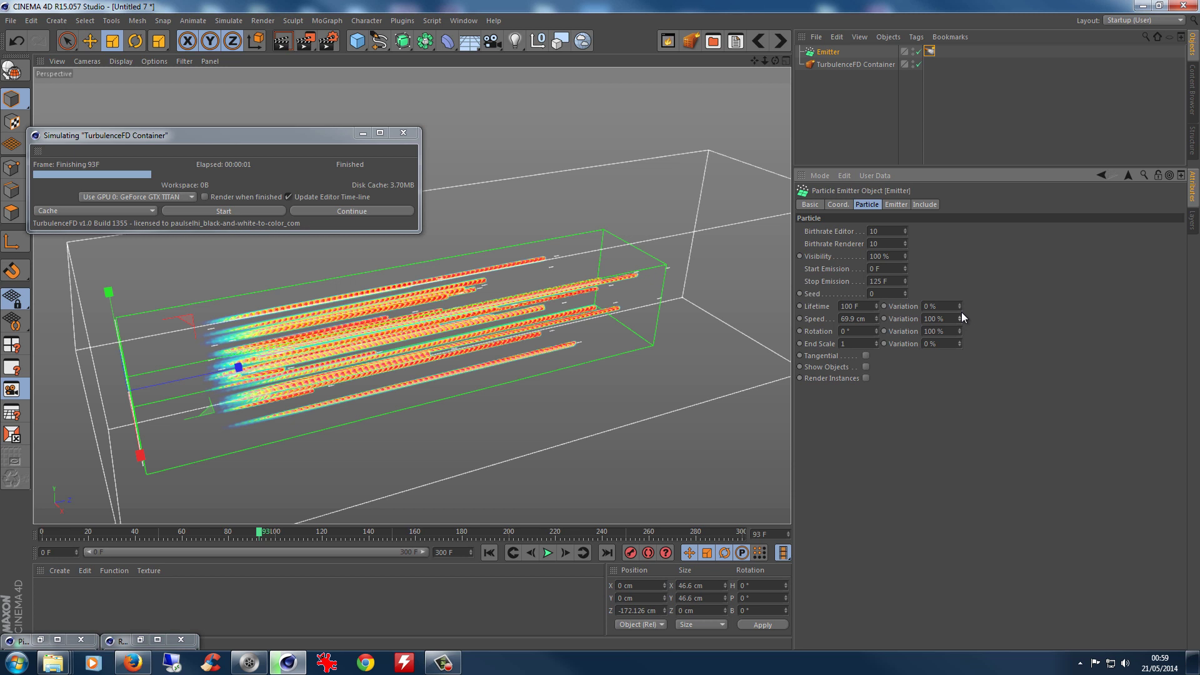
left_click(219, 210)
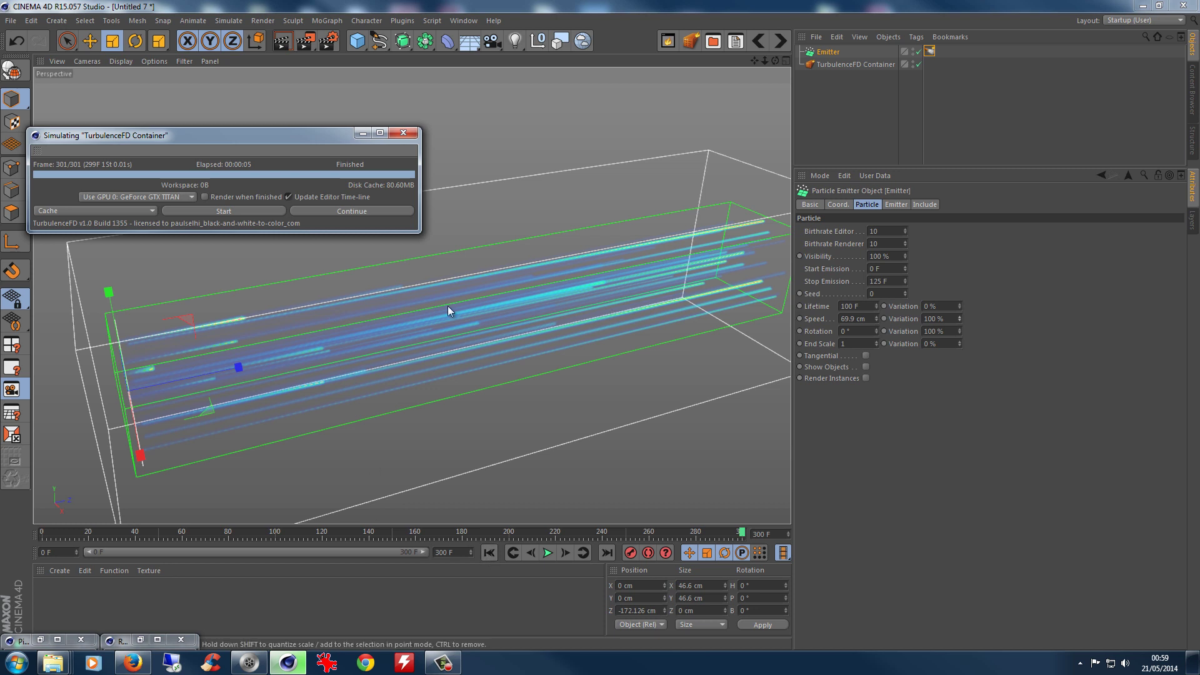
Play the cached simulation back from the first frame and pause it at frame 177.
left_click_drag(775, 60, 599, 325)
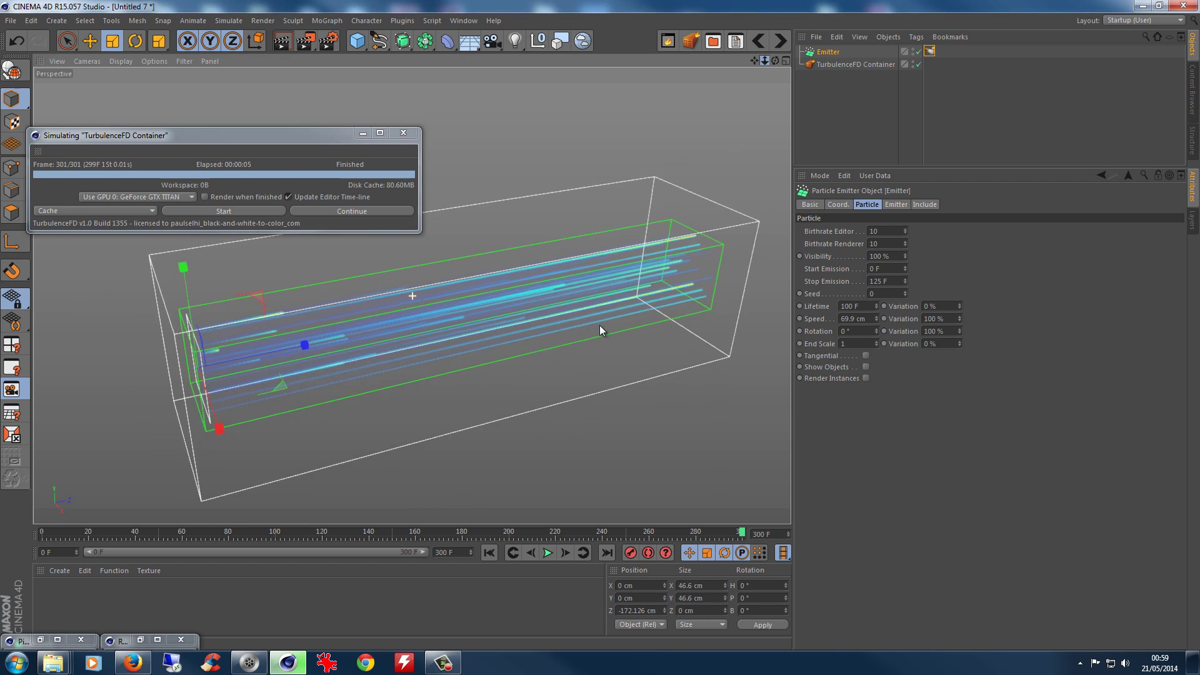
left_click_drag(774, 61, 600, 325)
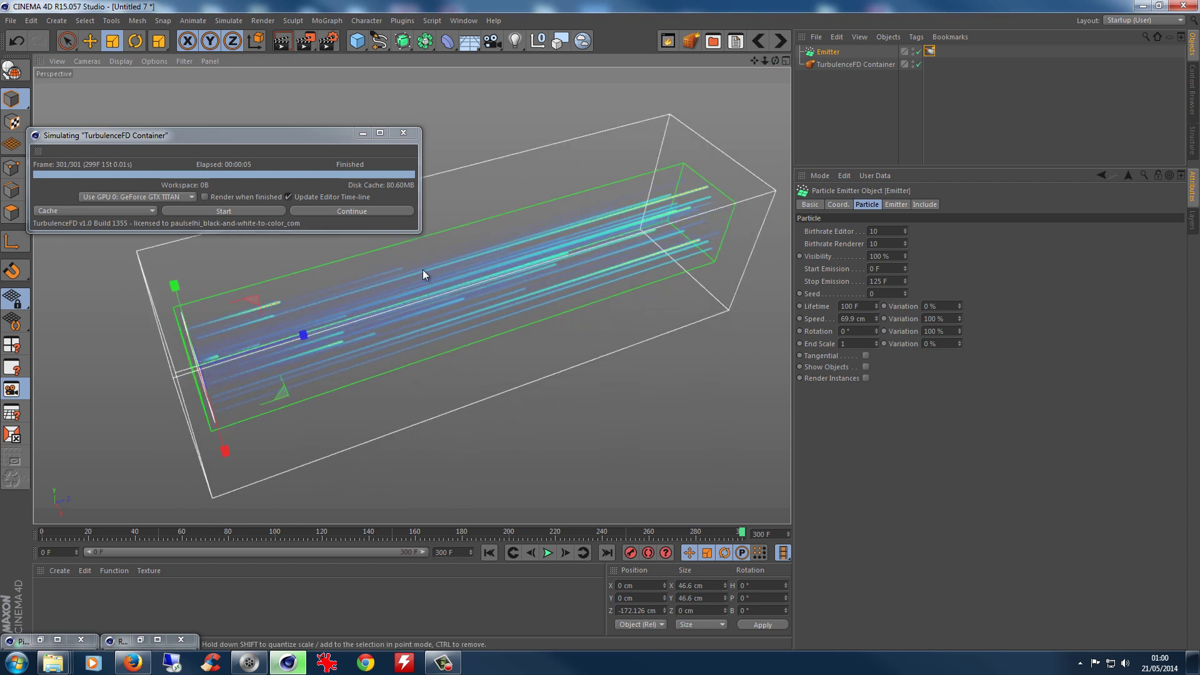
left_click(488, 554)
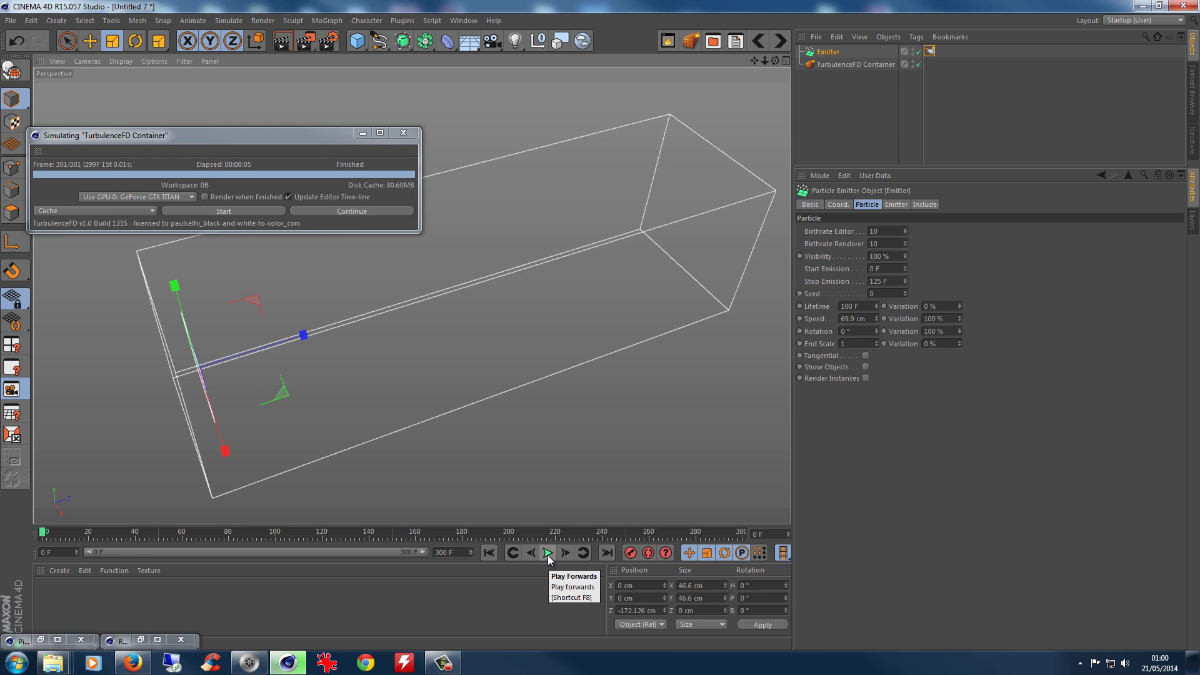
left_click(548, 554)
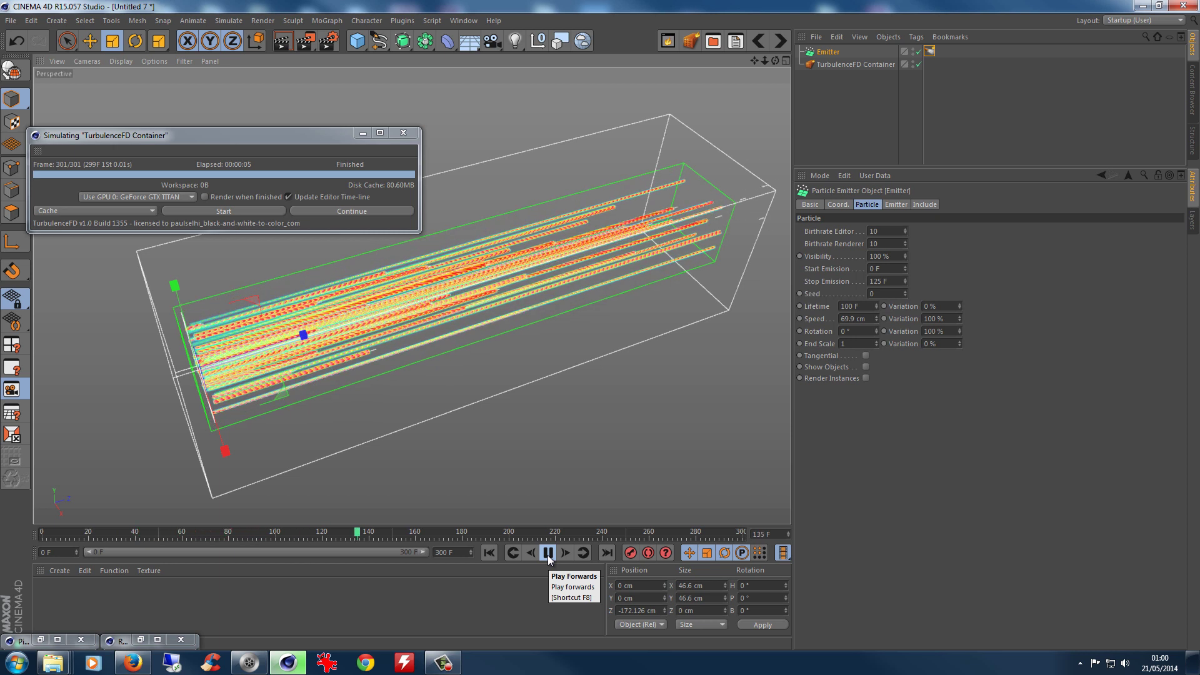
left_click(547, 554)
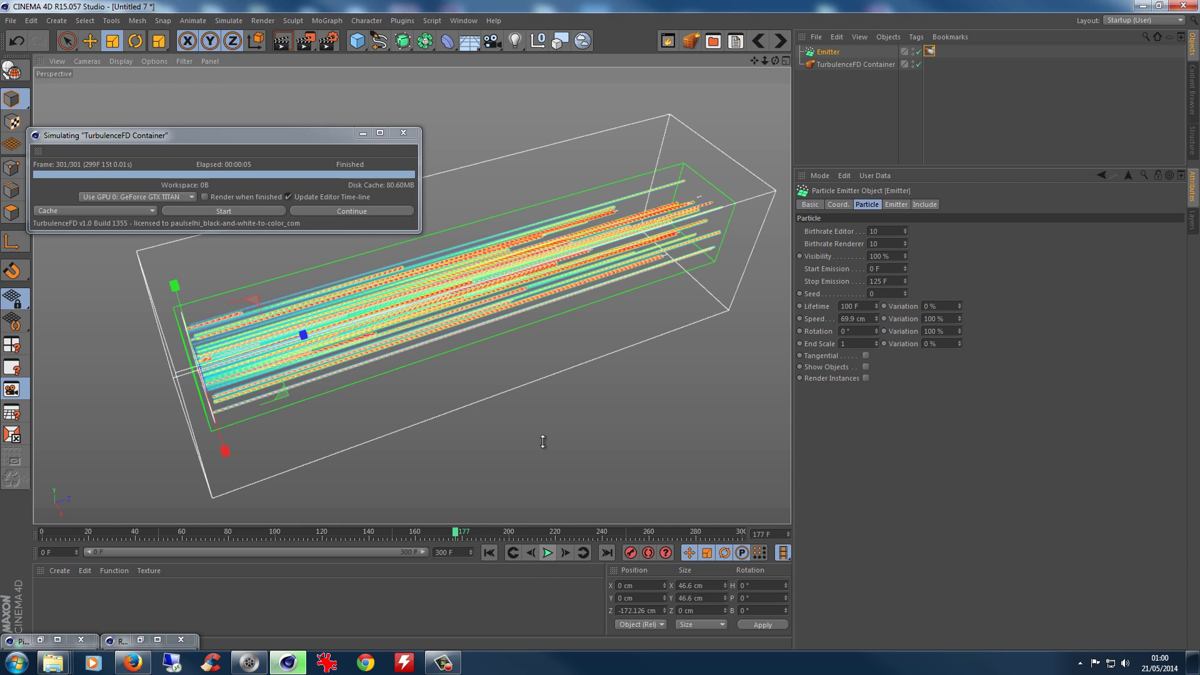
Render the viewport at frame 177 to check the smoke, and return to the first frame.
left_click(281, 42)
left_click(281, 42)
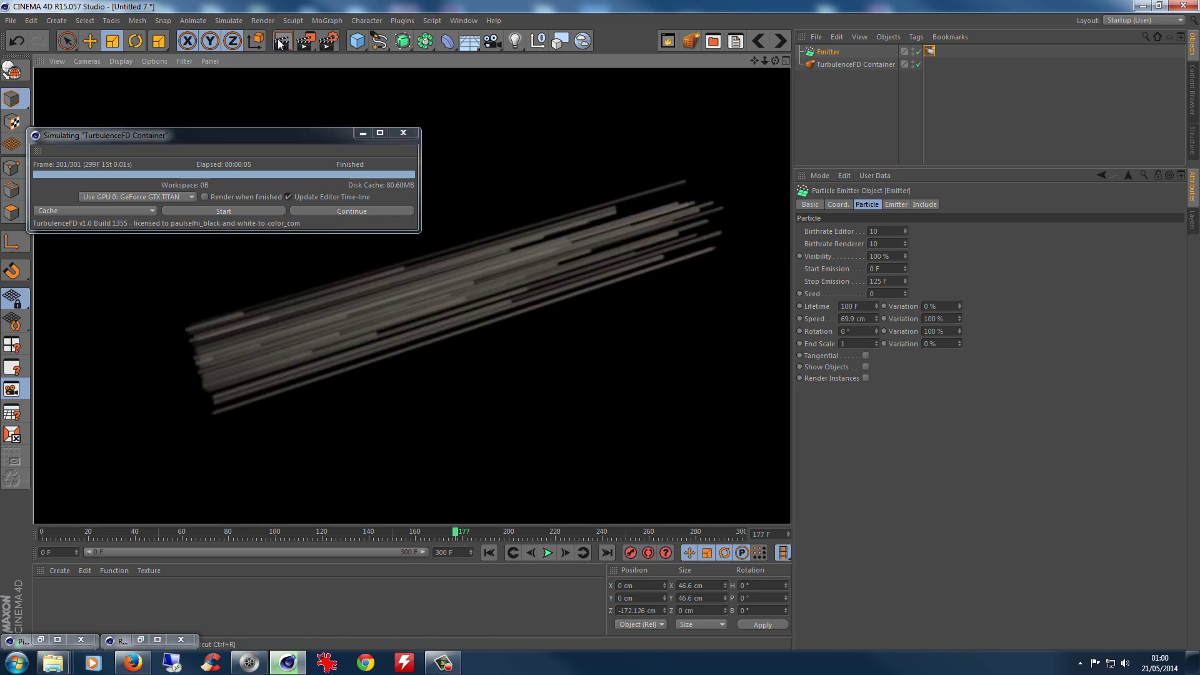
left_click(488, 553)
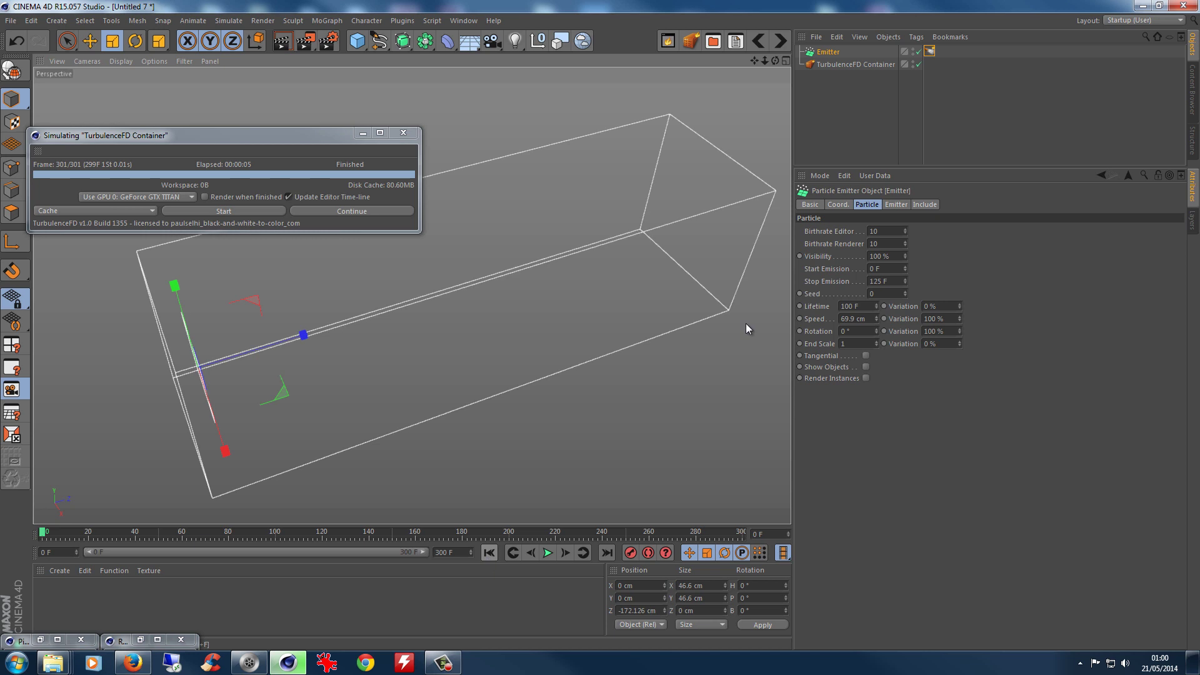
Review the particle property options in the emitter's fluid tag without changing the Velocity setting.
left_click(930, 52)
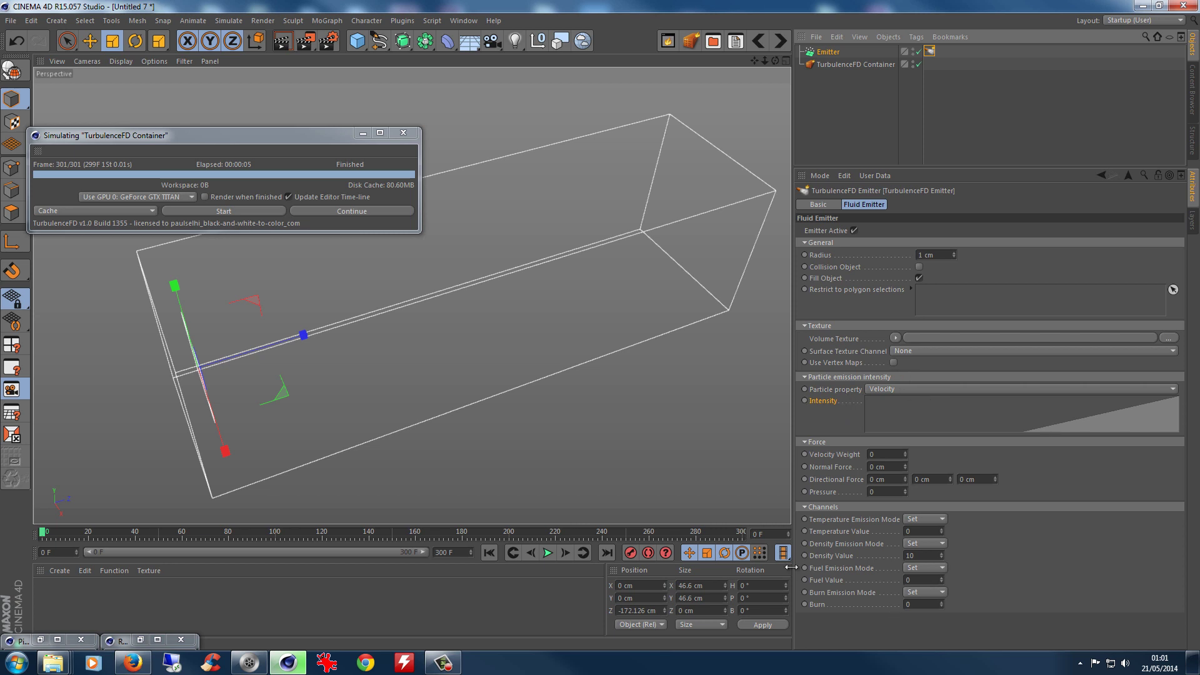
left_click(900, 389)
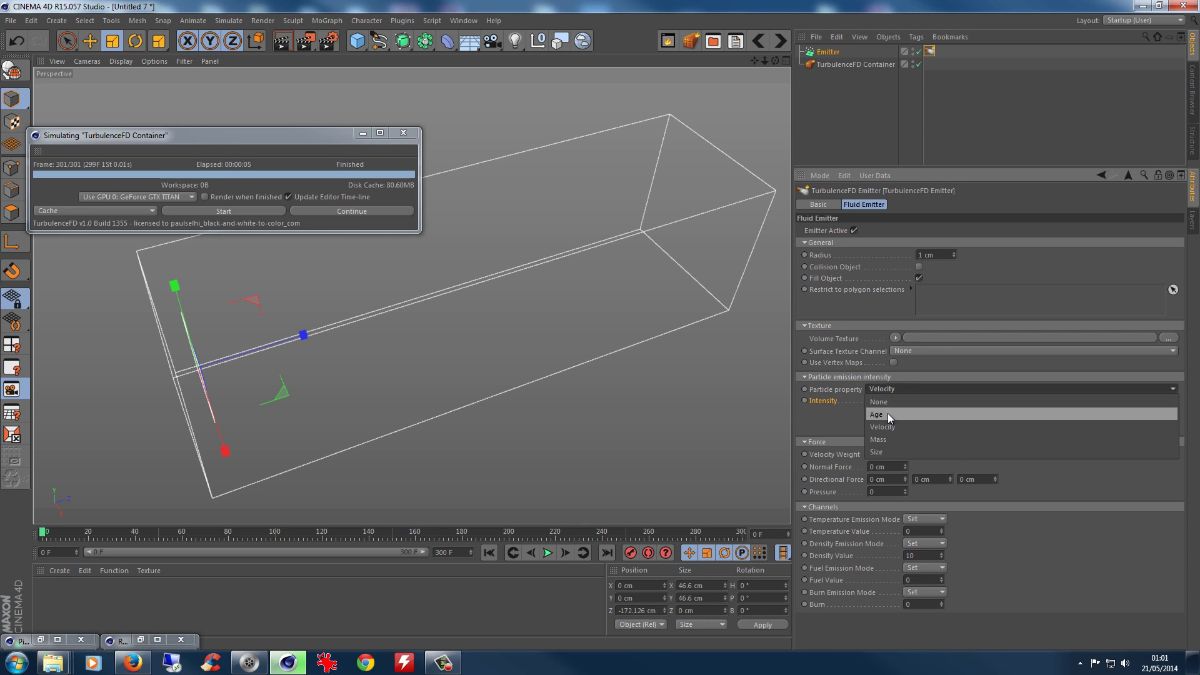
left_click(838, 417)
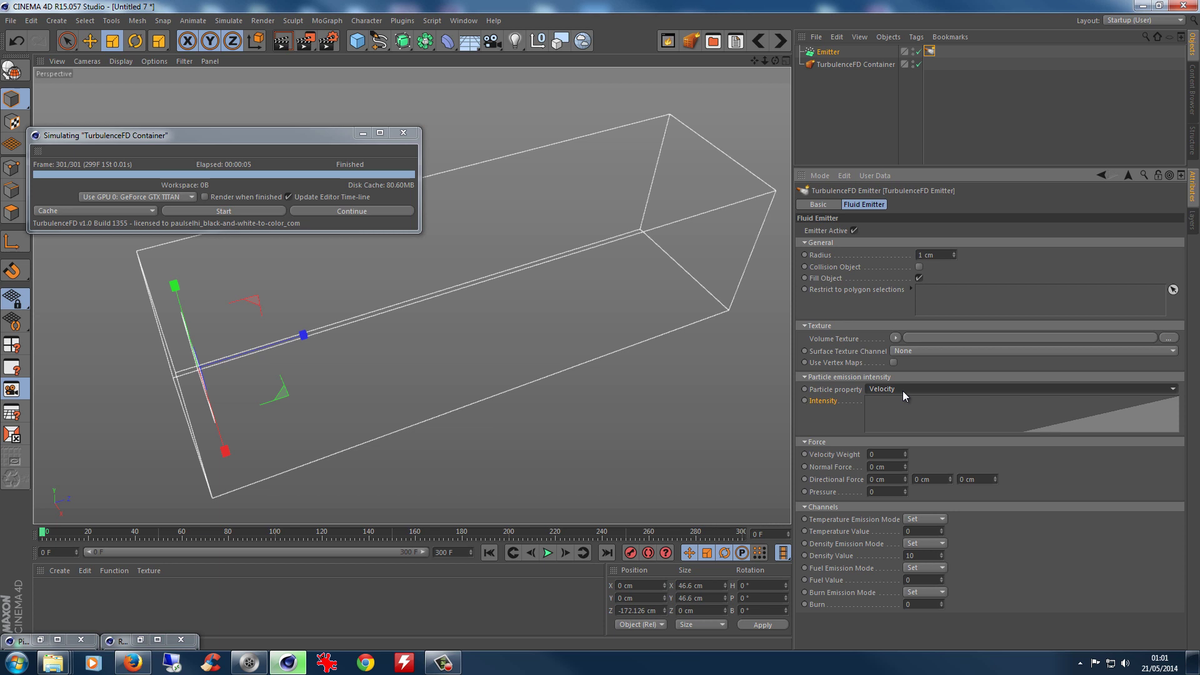
Enable velocity caching on the TurbulenceFD container and run the whole simulation again.
left_click(861, 64)
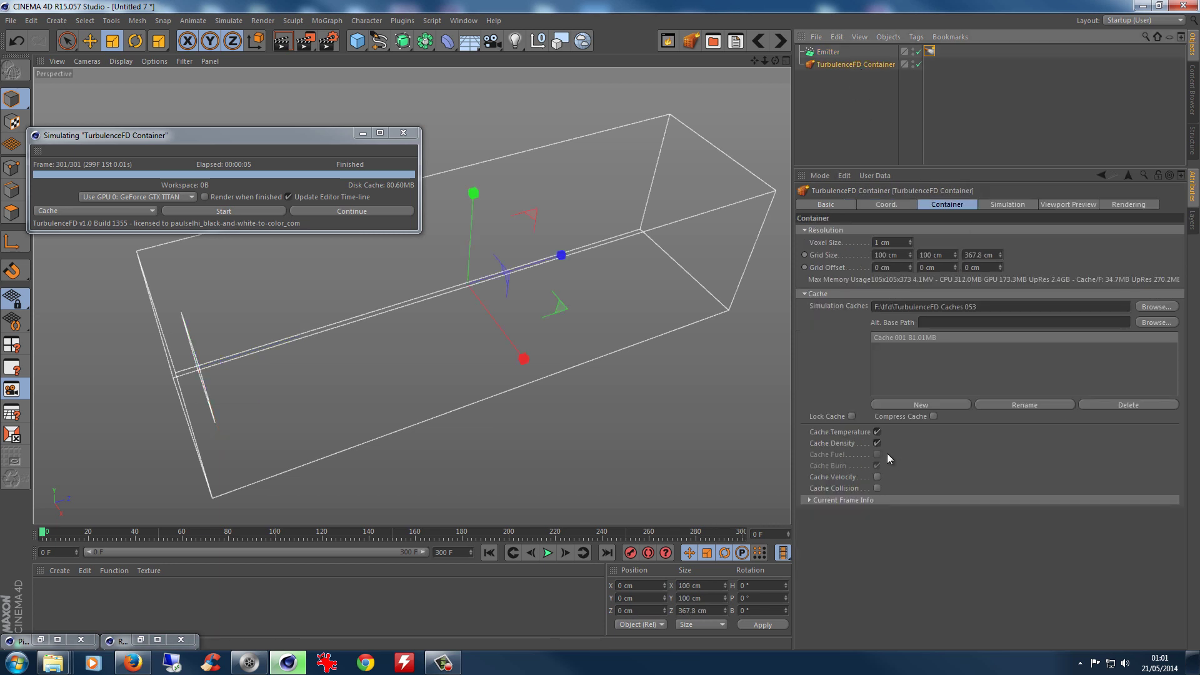
left_click(877, 477)
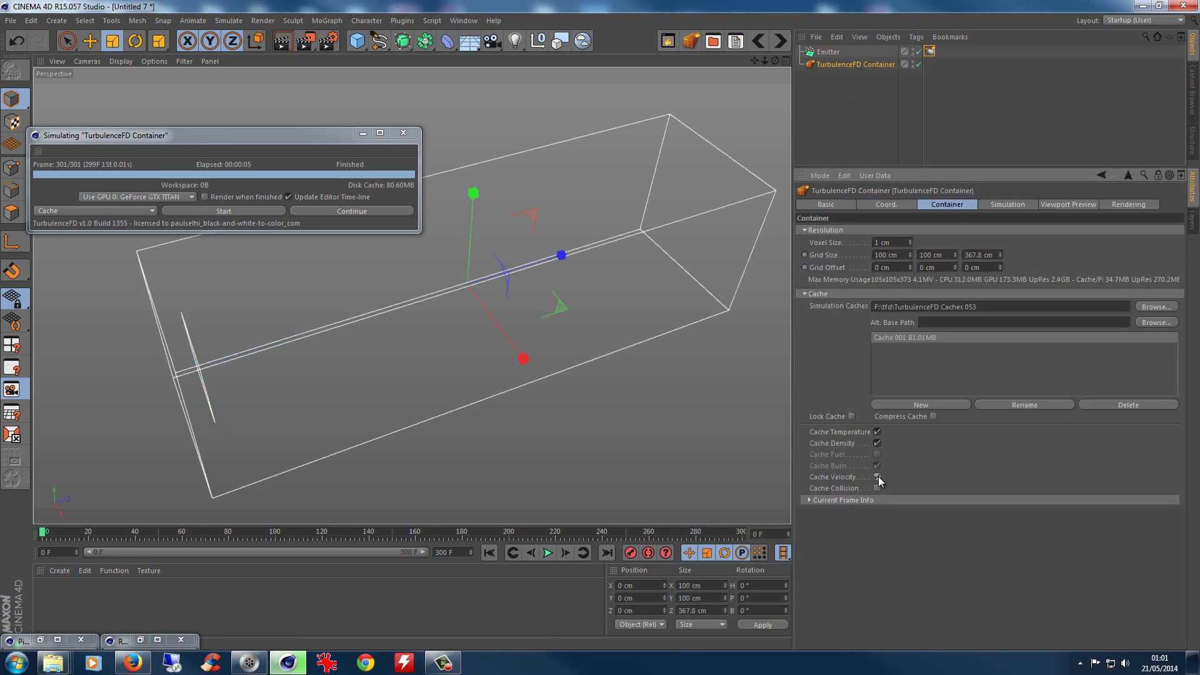
left_click(230, 211)
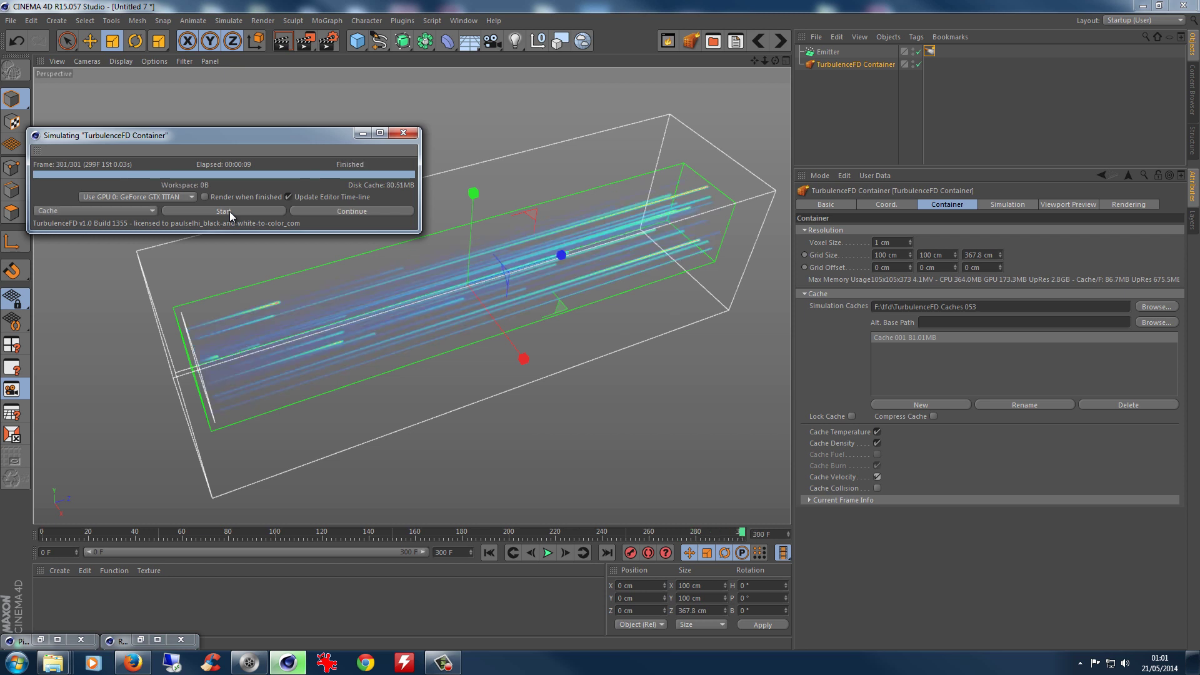
Render the viewport at frame 300 and examine the container's rendering settings.
left_click(281, 43)
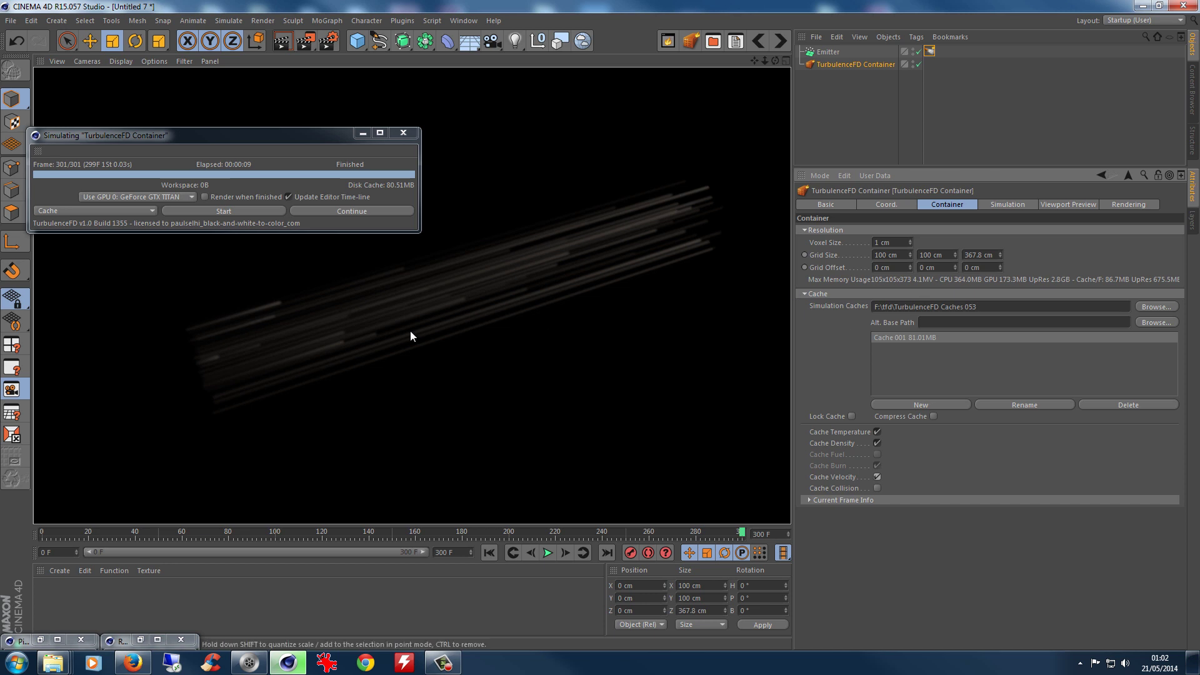
left_click(1129, 206)
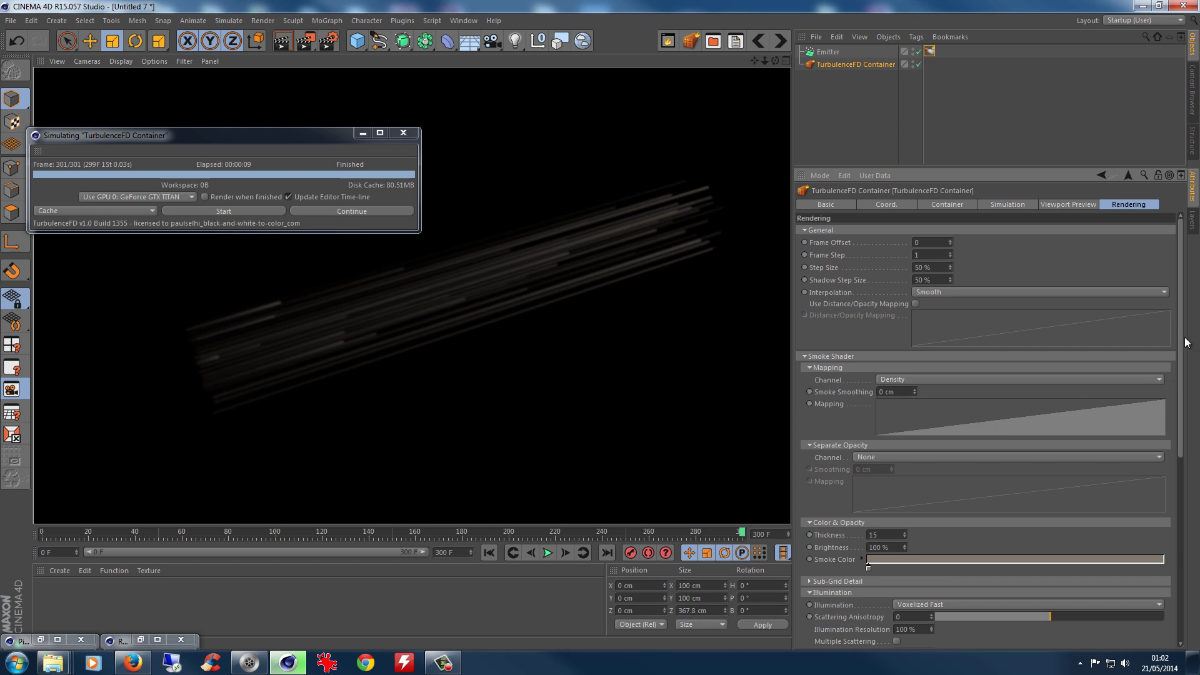
Lower the upper knot of the Velocity intensity curve to Y 0 at about X 1.0, and test the simulation.
left_click(929, 51)
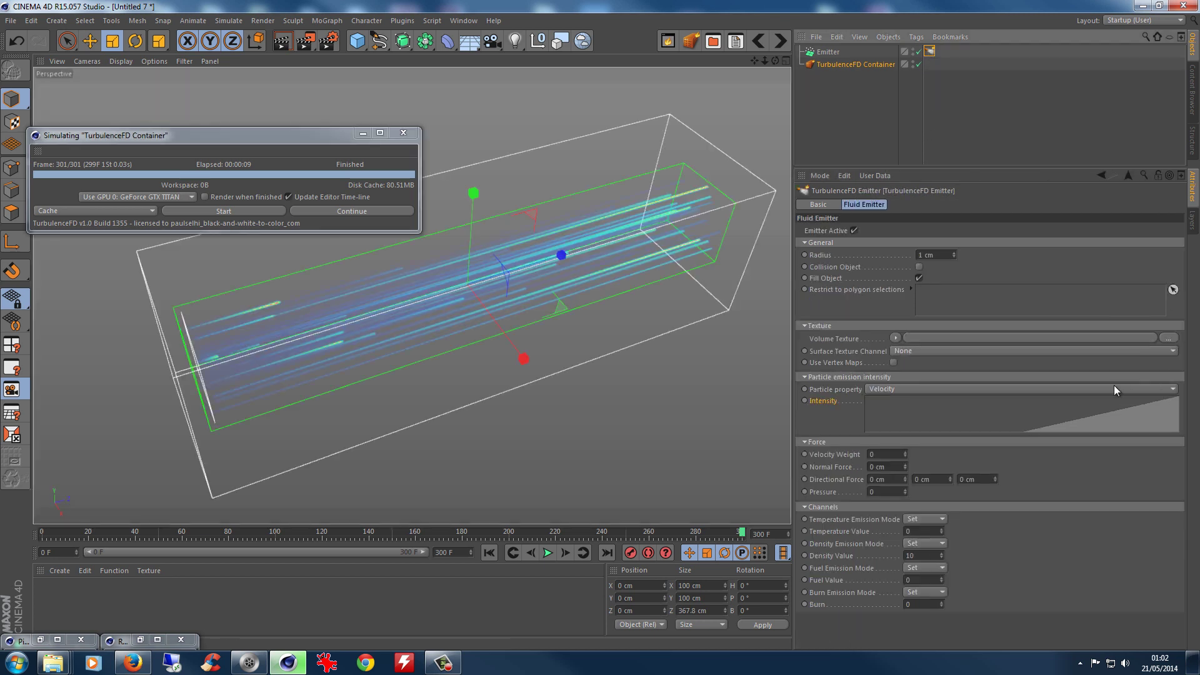
left_click(1109, 427)
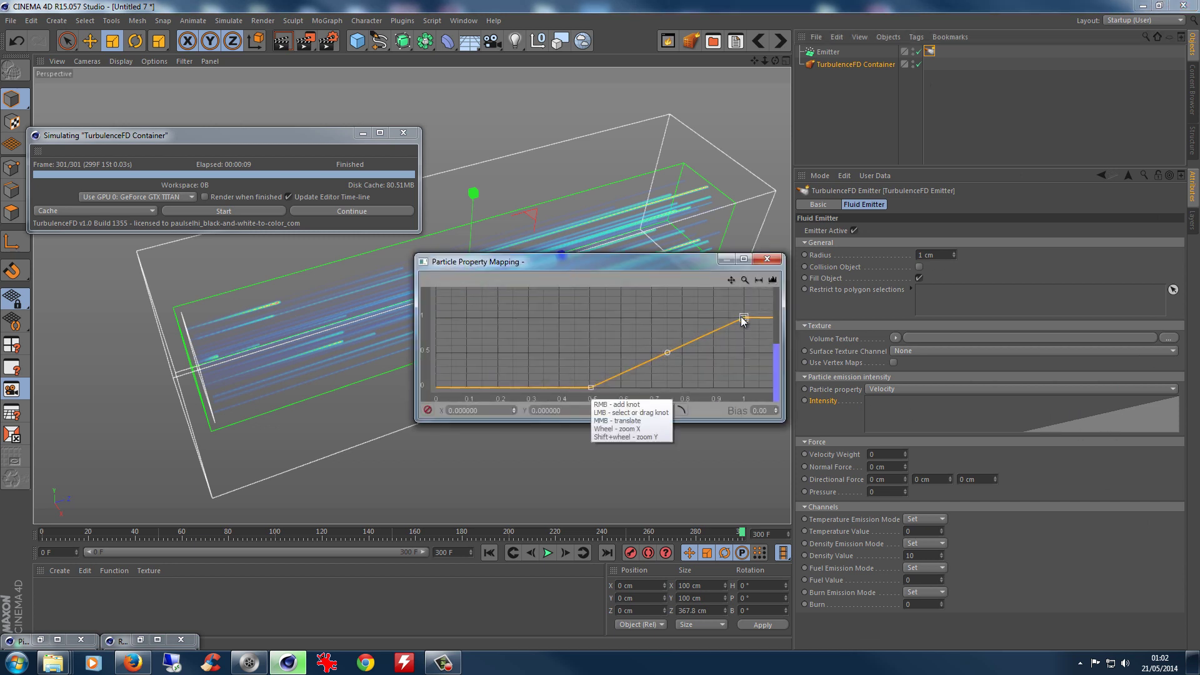
left_click_drag(741, 318, 742, 395)
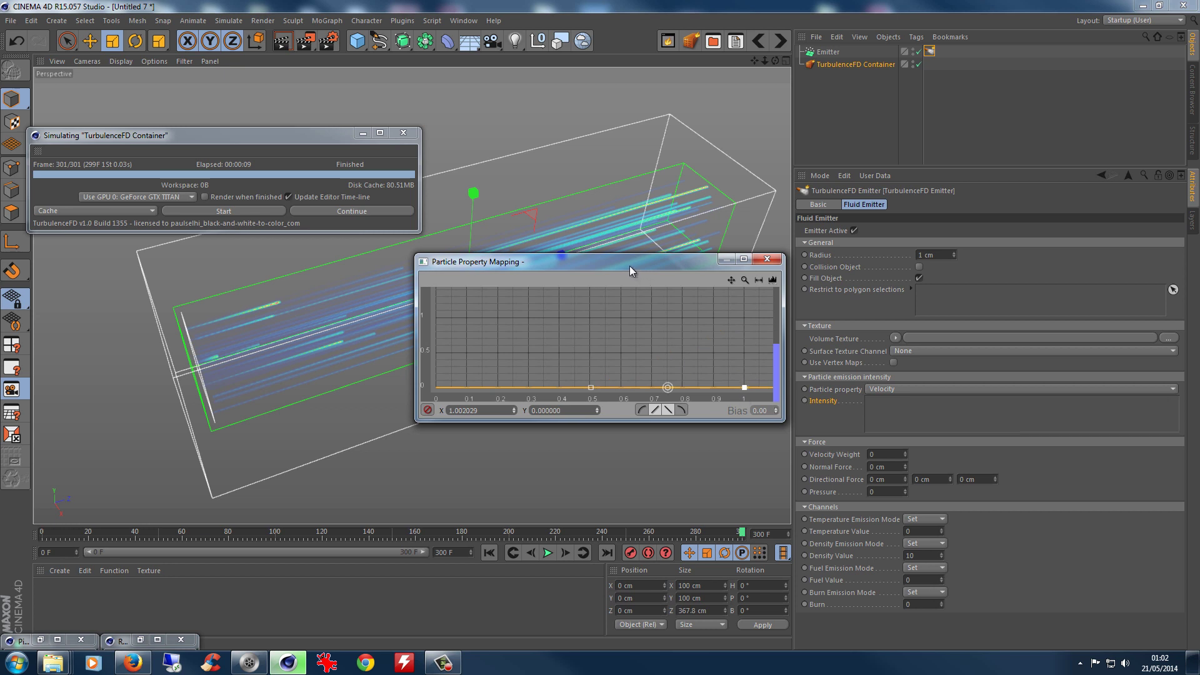
left_click_drag(629, 265, 796, 212)
left_click(233, 210)
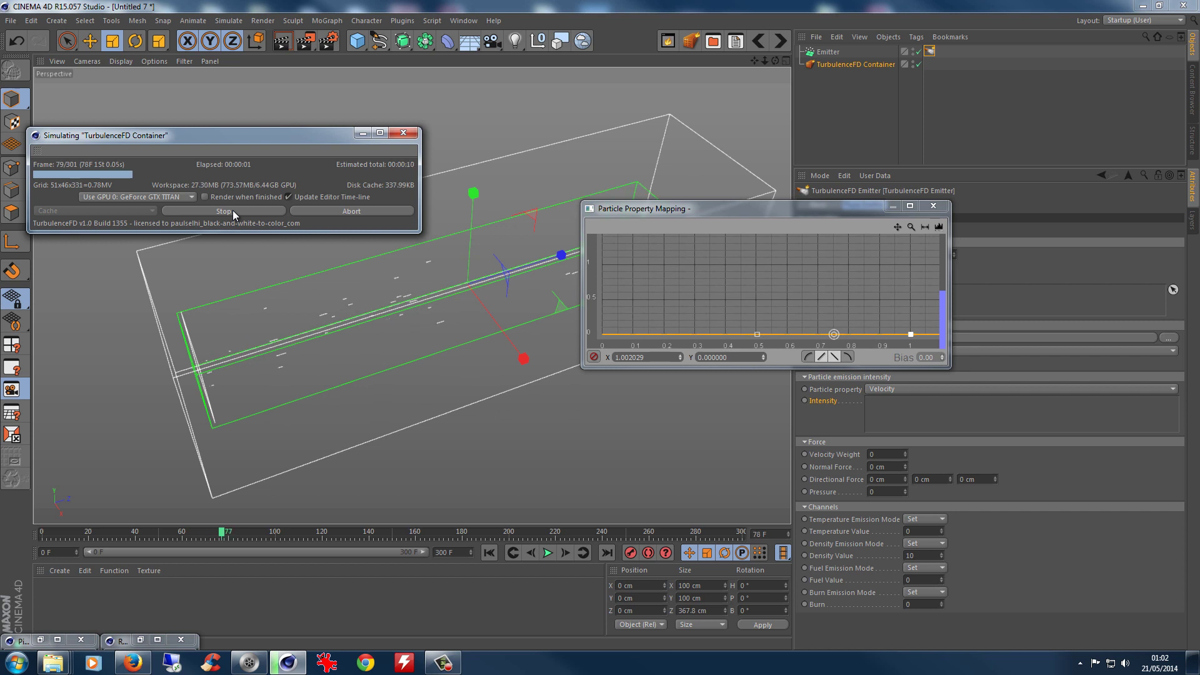
left_click(232, 210)
Raise the first knot of the Velocity intensity curve to about X 0.34, Y 1, and test the simulation.
left_click_drag(756, 336, 706, 266)
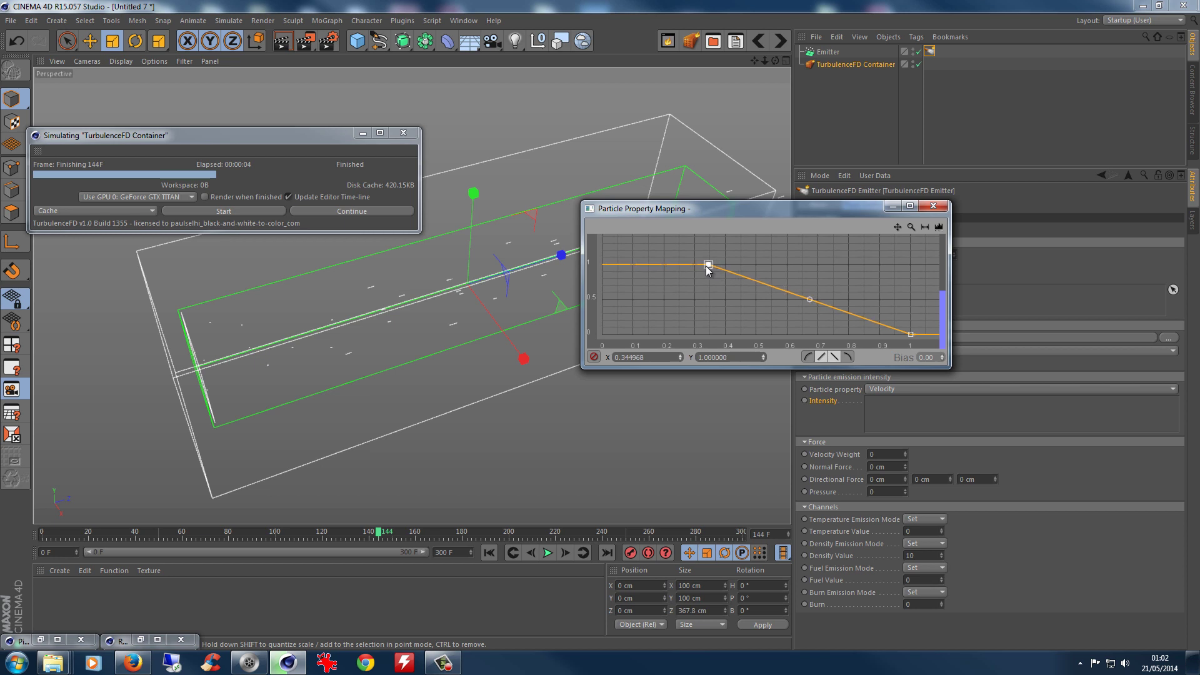
left_click(245, 213)
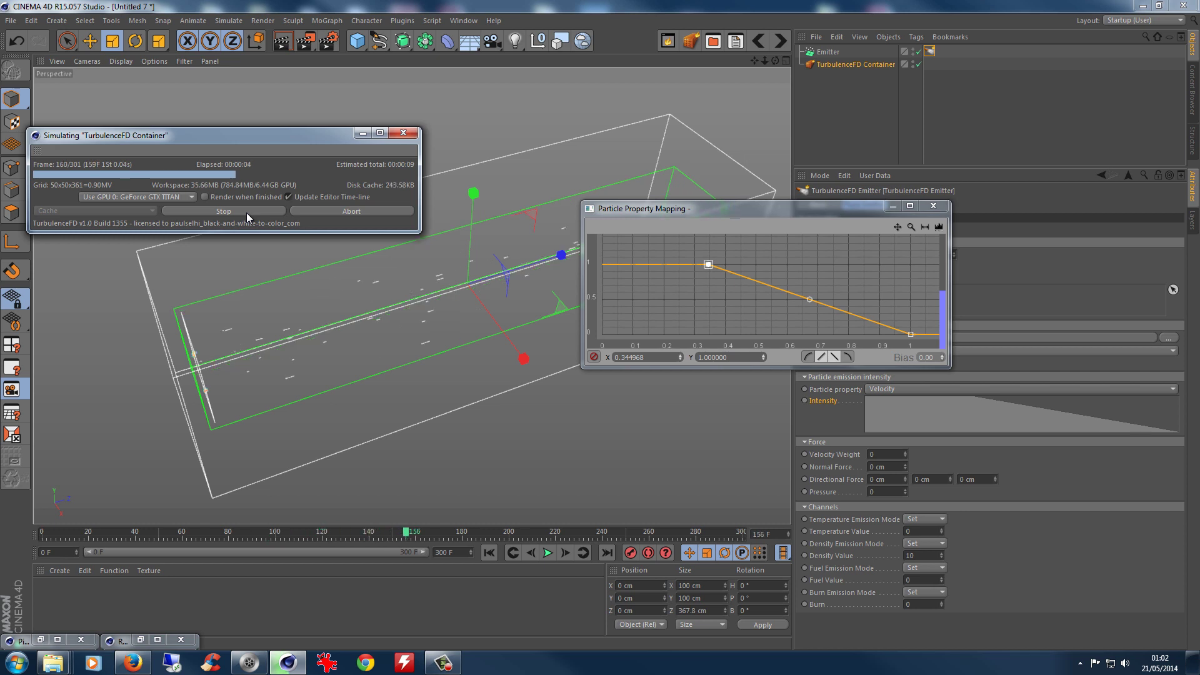
left_click(246, 212)
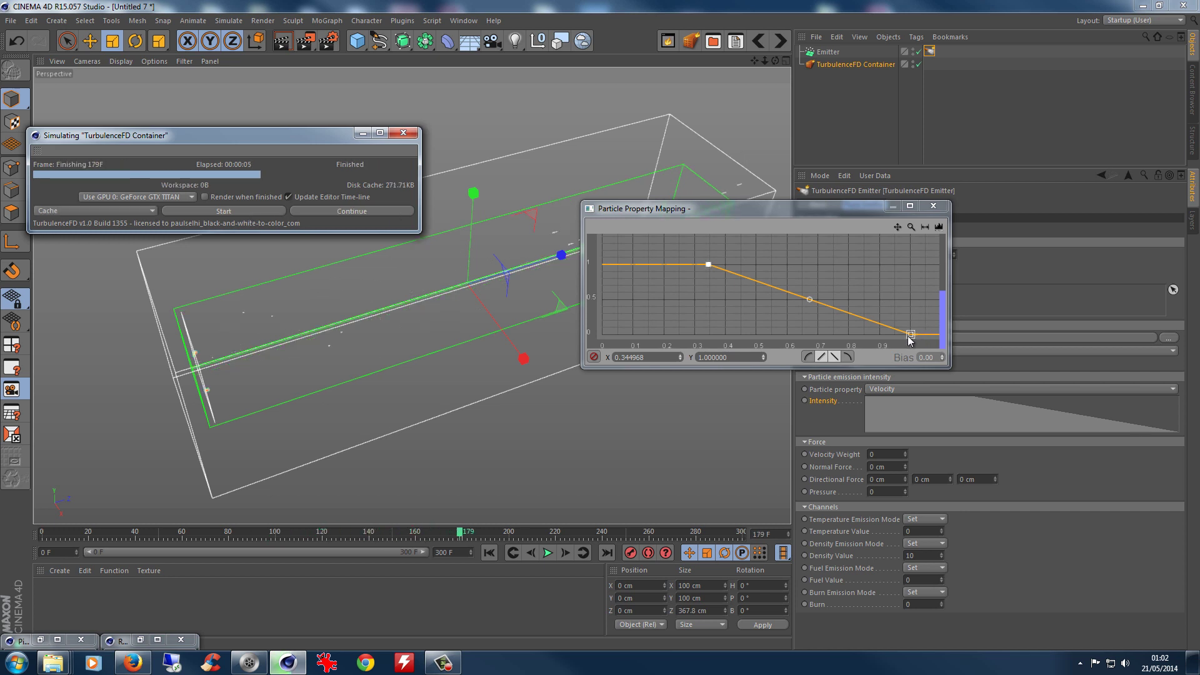
Move the curve's lower knot to about X 0.44 and its upper knot to about X 0.07, Y 0.99, and test the simulation.
left_click_drag(910, 340, 755, 340)
left_click_drag(739, 339, 738, 336)
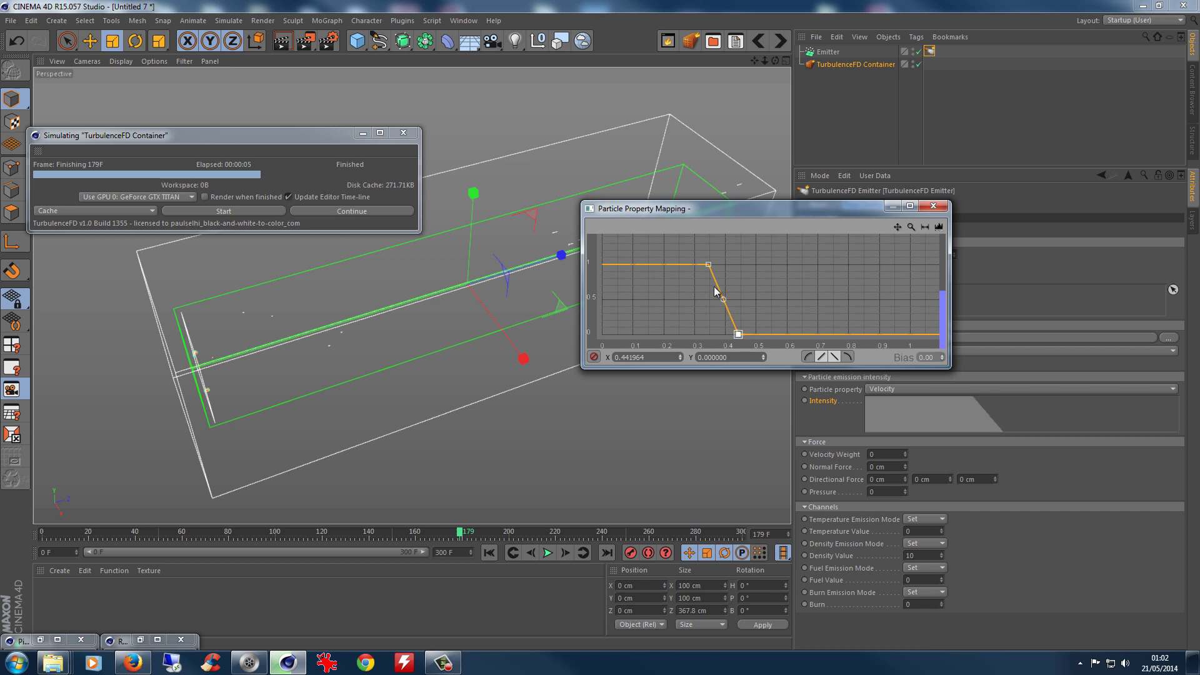
left_click_drag(708, 265, 624, 264)
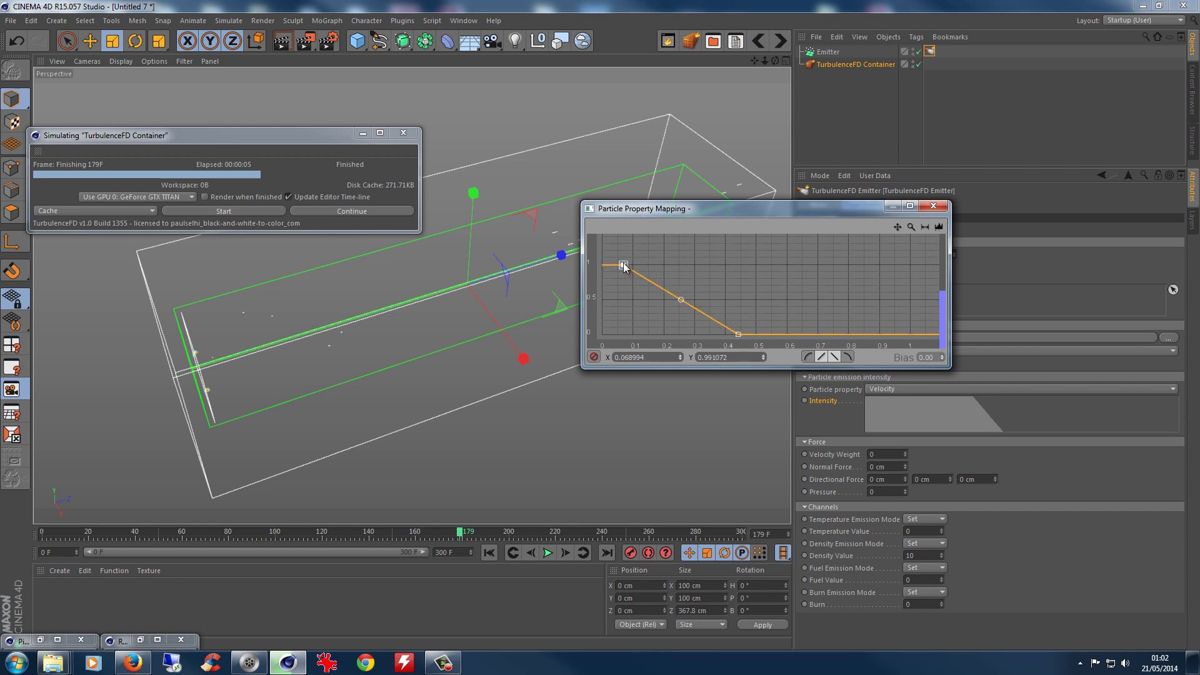
left_click(223, 211)
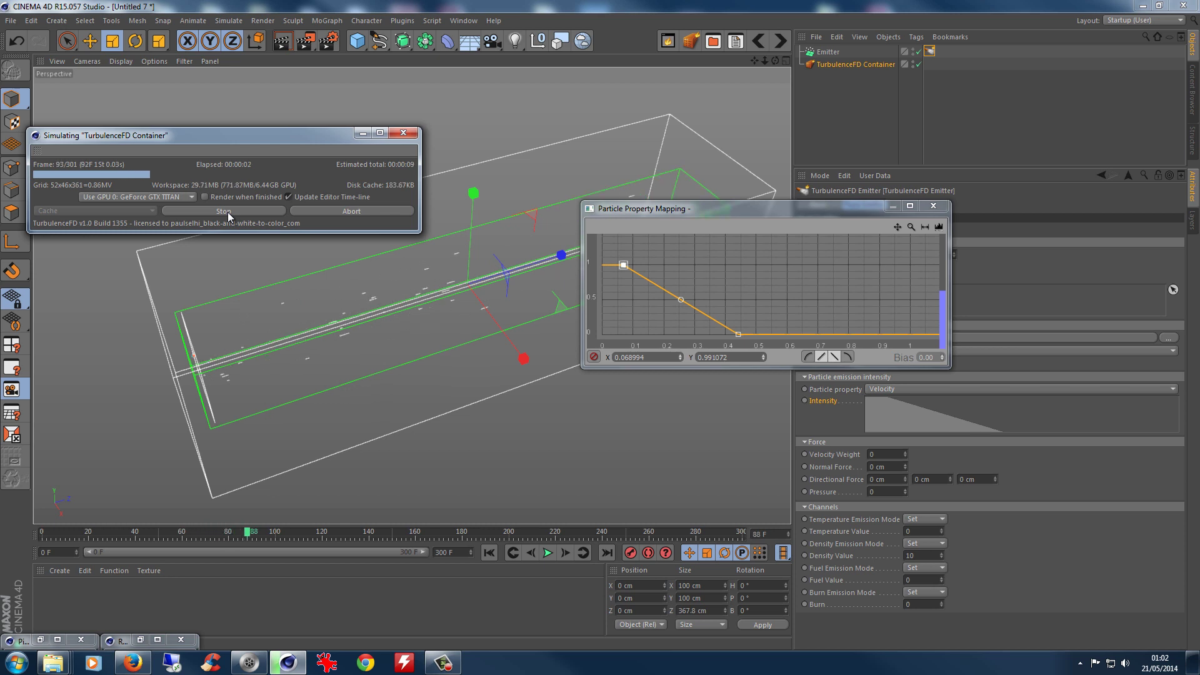
left_click(229, 216)
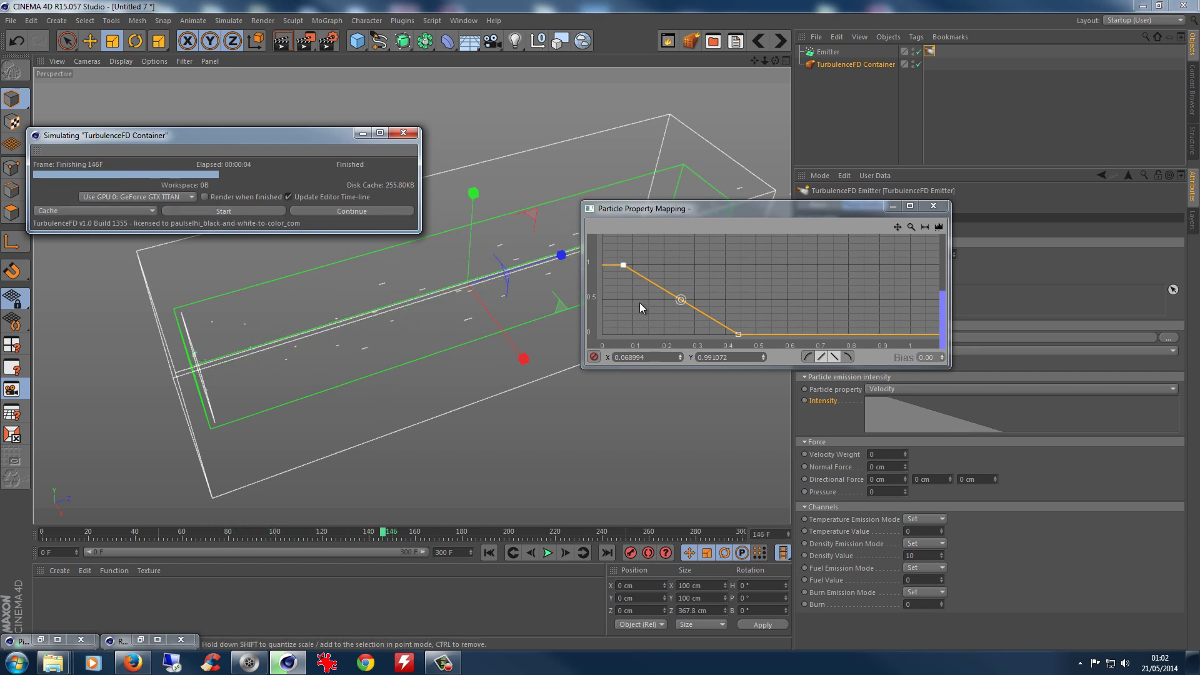
Make the curve rise from about X 0.07, Y 0 to about X 0.11, Y 1.02, and test the simulation.
left_click_drag(624, 265, 624, 334)
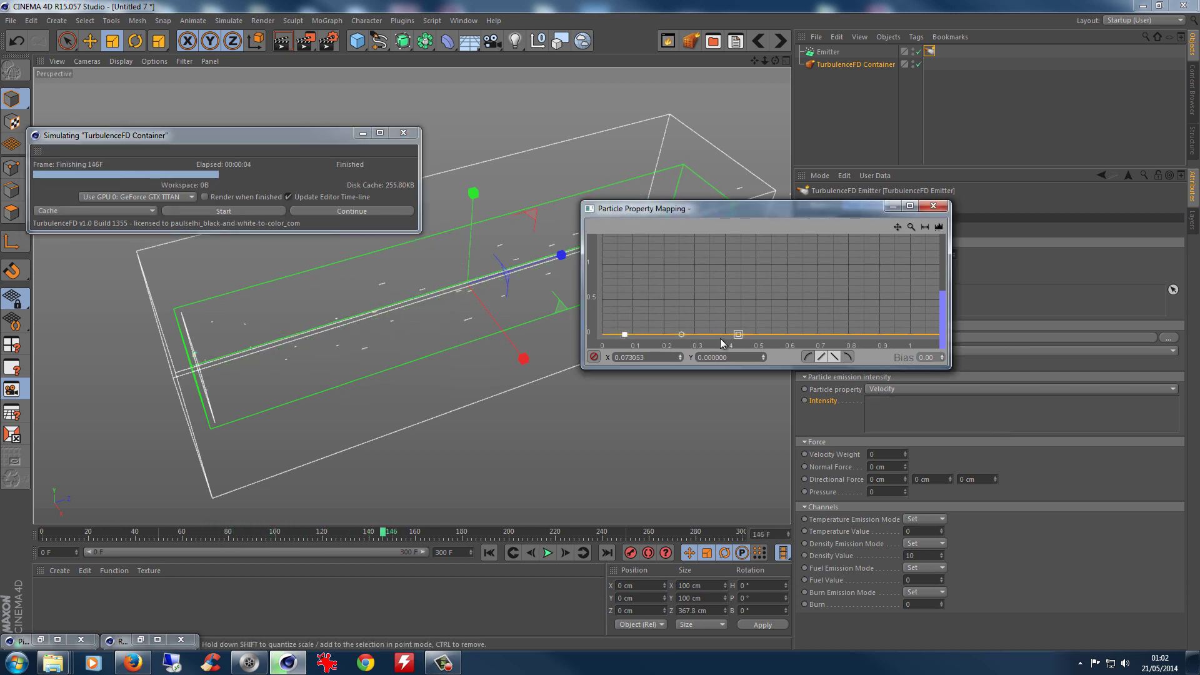
left_click_drag(737, 335, 637, 271)
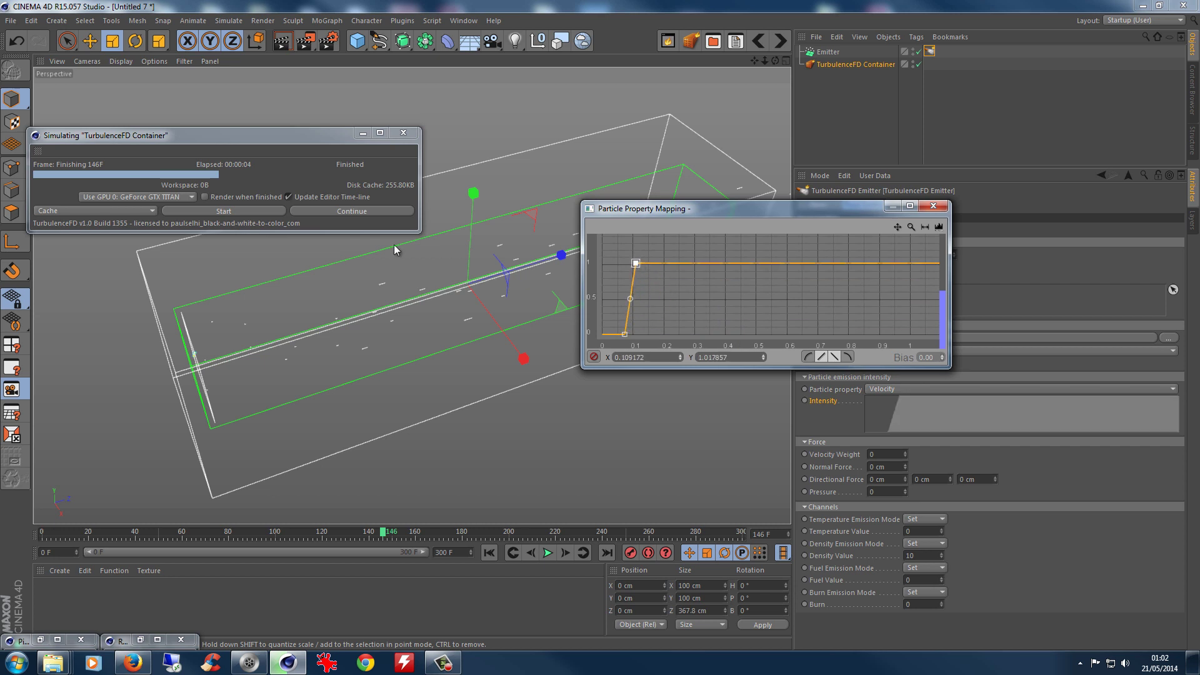
left_click(229, 212)
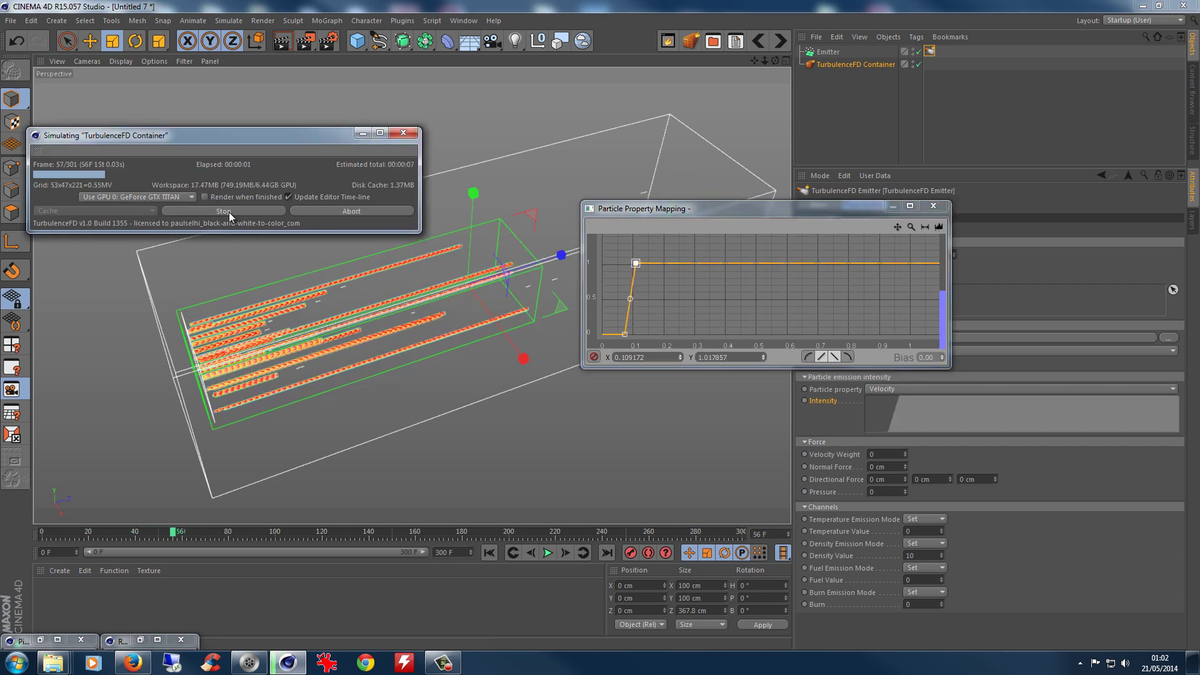
left_click(229, 213)
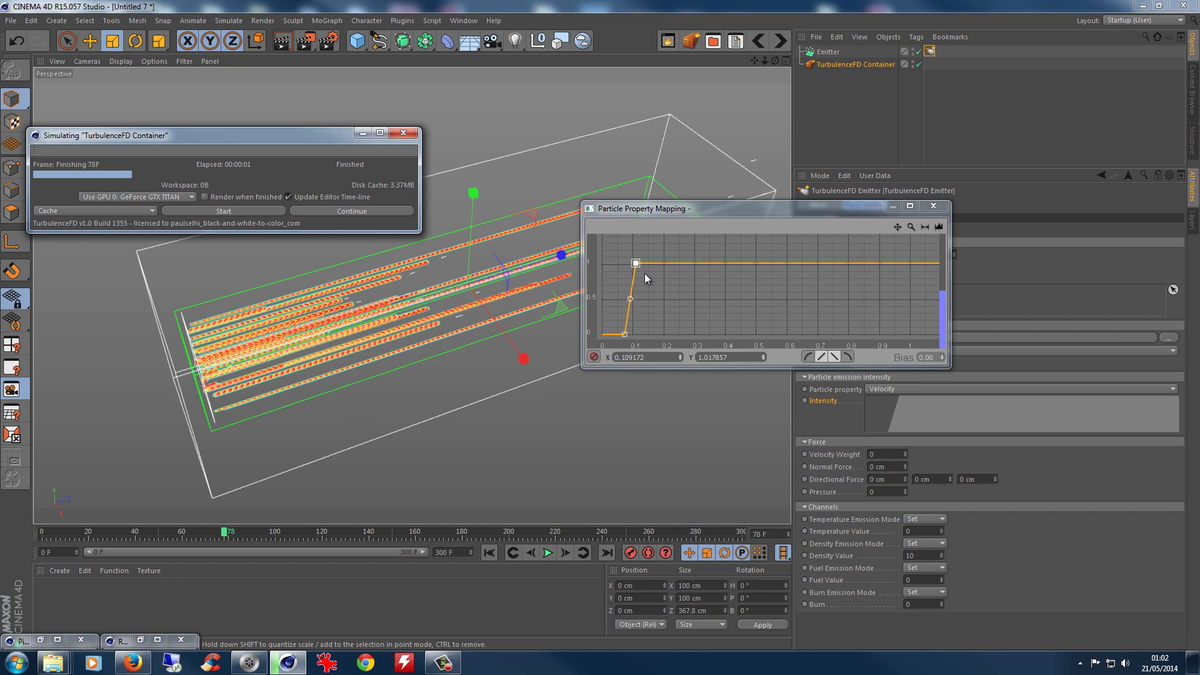
Make the Velocity intensity curve rise from about X 0.99, Y 0 to about X 1.04, Y 1, and test the simulation.
left_click_drag(635, 263, 924, 265)
left_click_drag(627, 337, 908, 336)
left_click(228, 213)
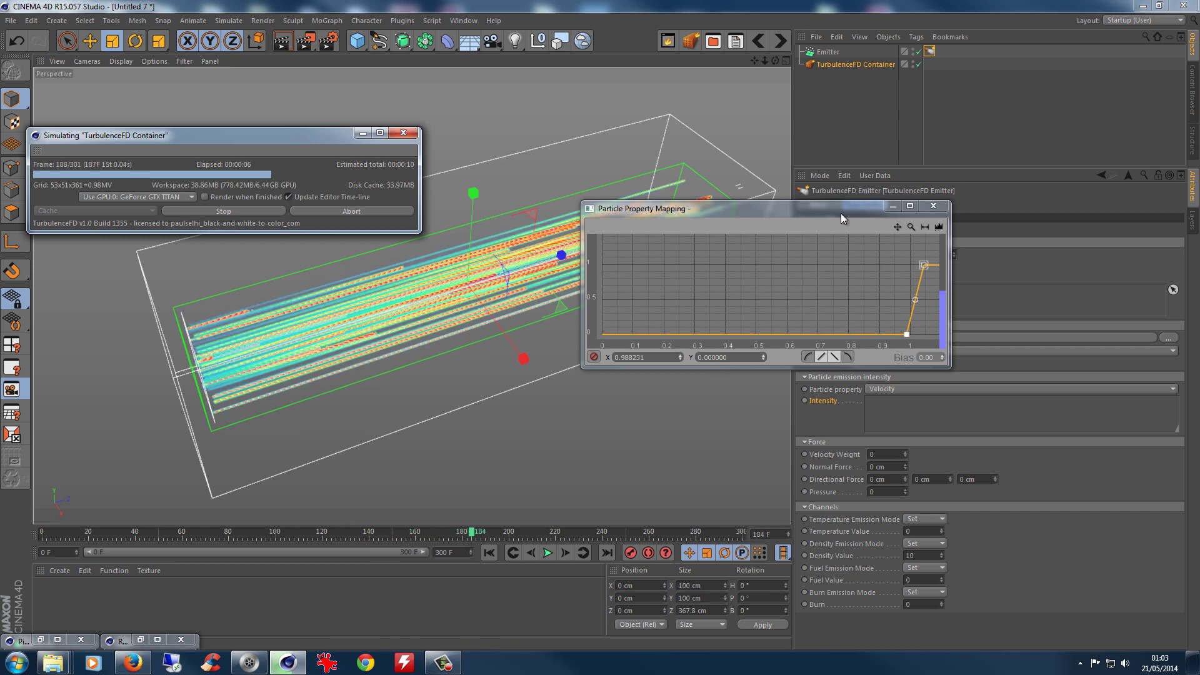
left_click(222, 212)
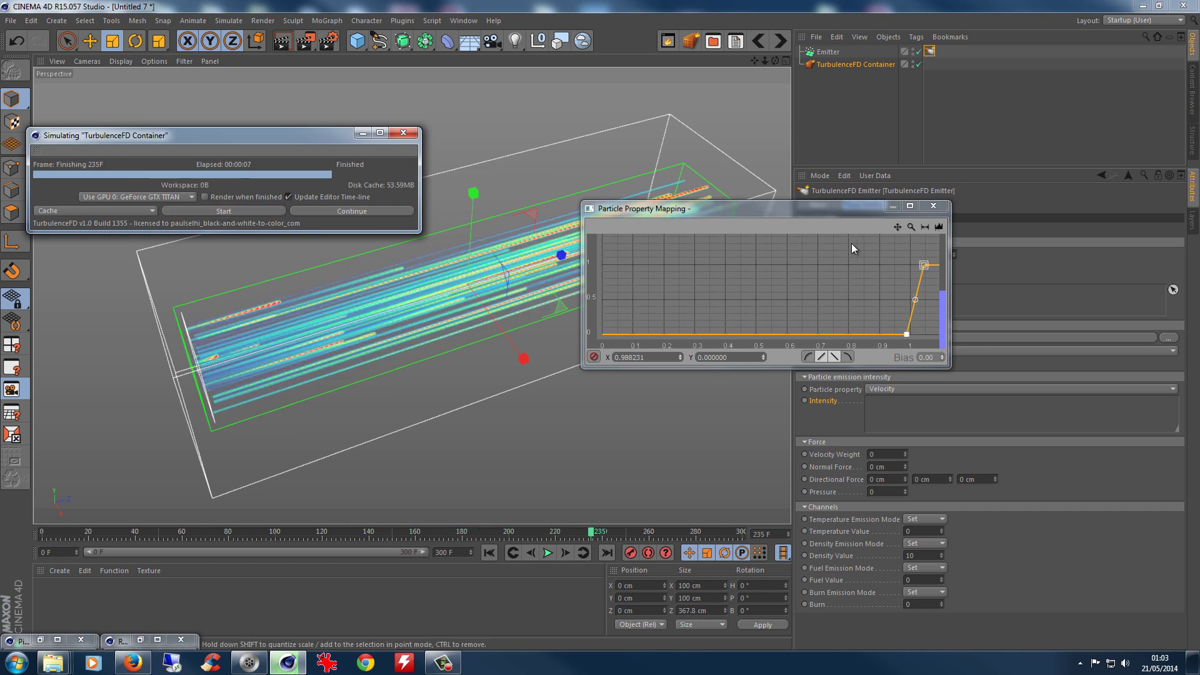
Close the curve editor and reset the particle emission Intensity curve to its default.
left_click(933, 206)
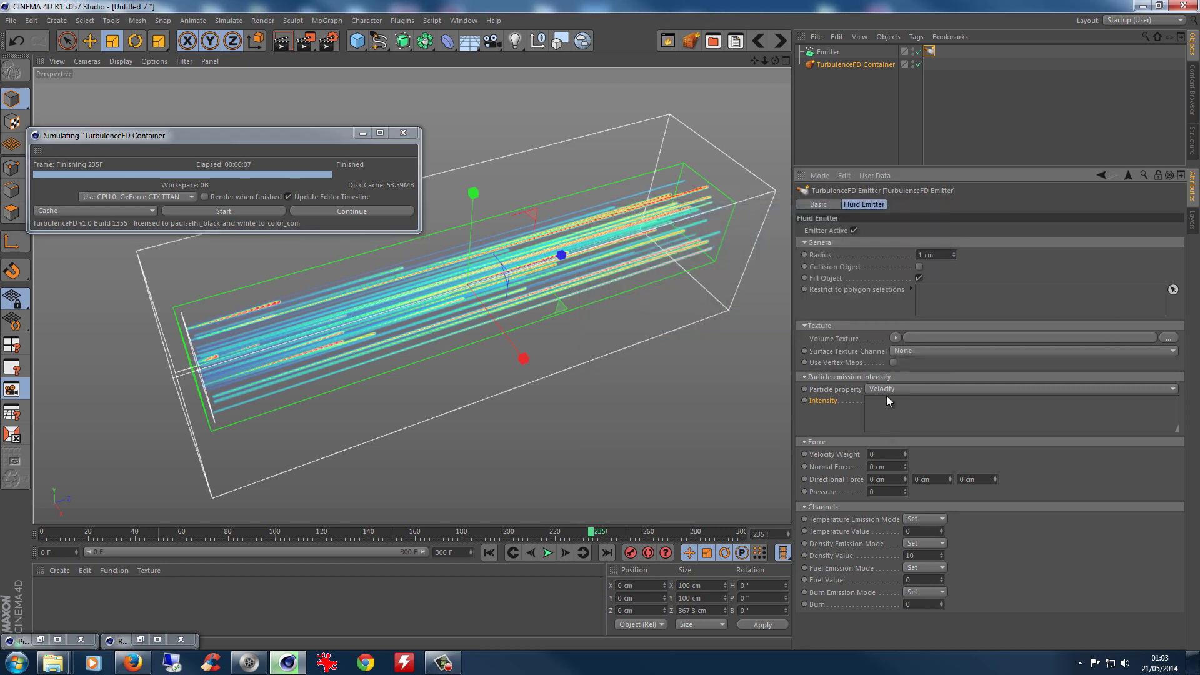
right_click(825, 406)
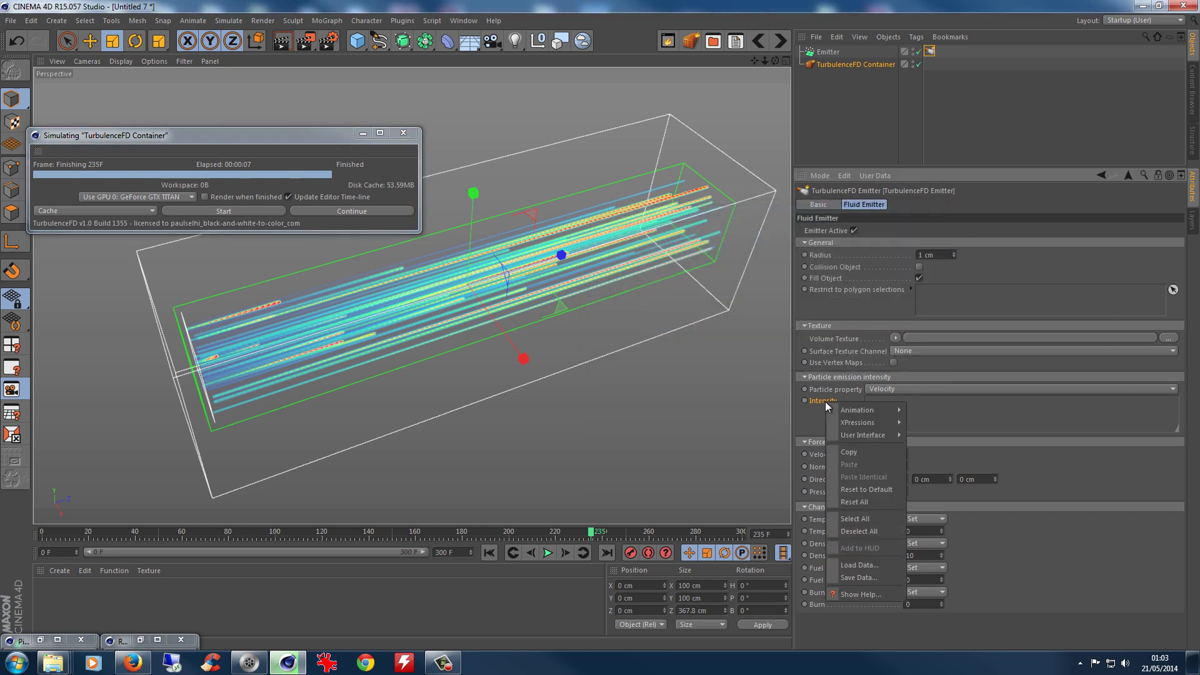
left_click(866, 491)
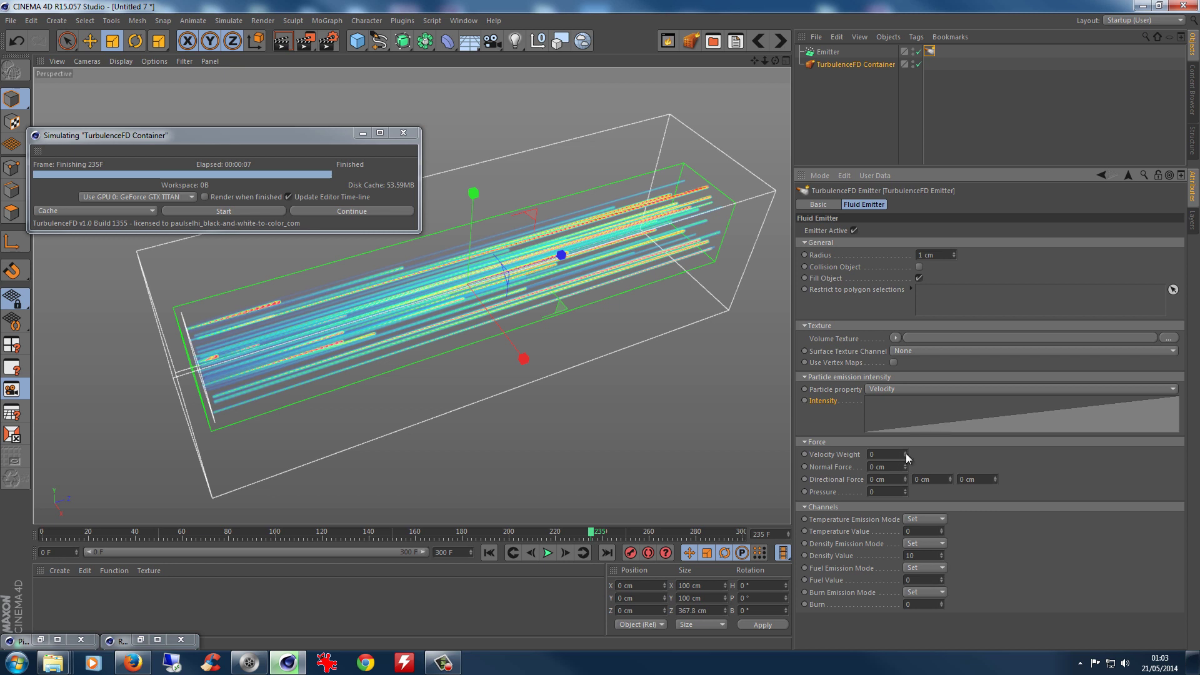
Set the fluid emitter's Velocity Weight to 10, run the simulation, and render the view.
left_click(887, 454)
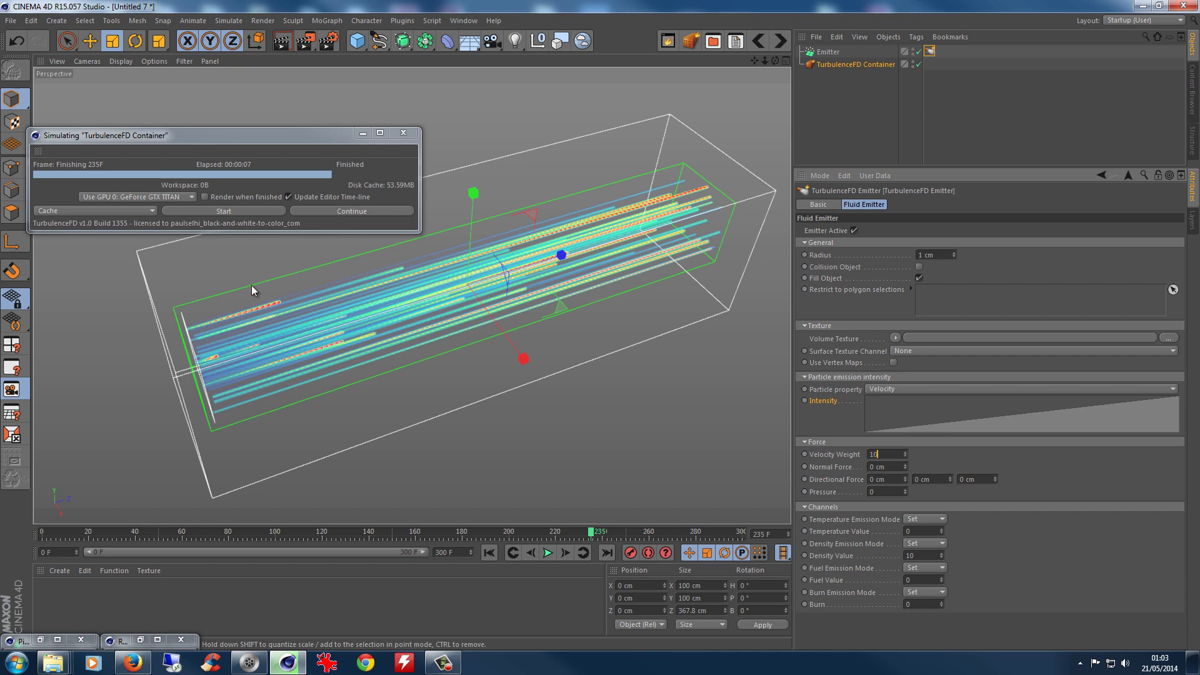
left_click(228, 211)
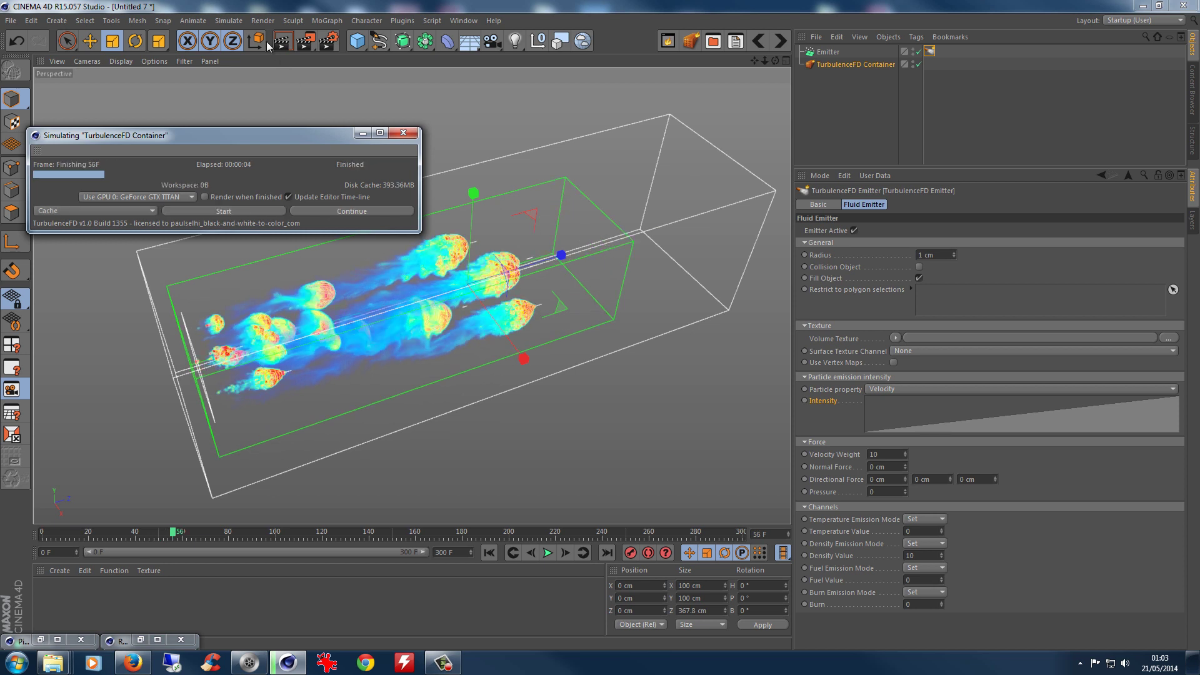
left_click(282, 40)
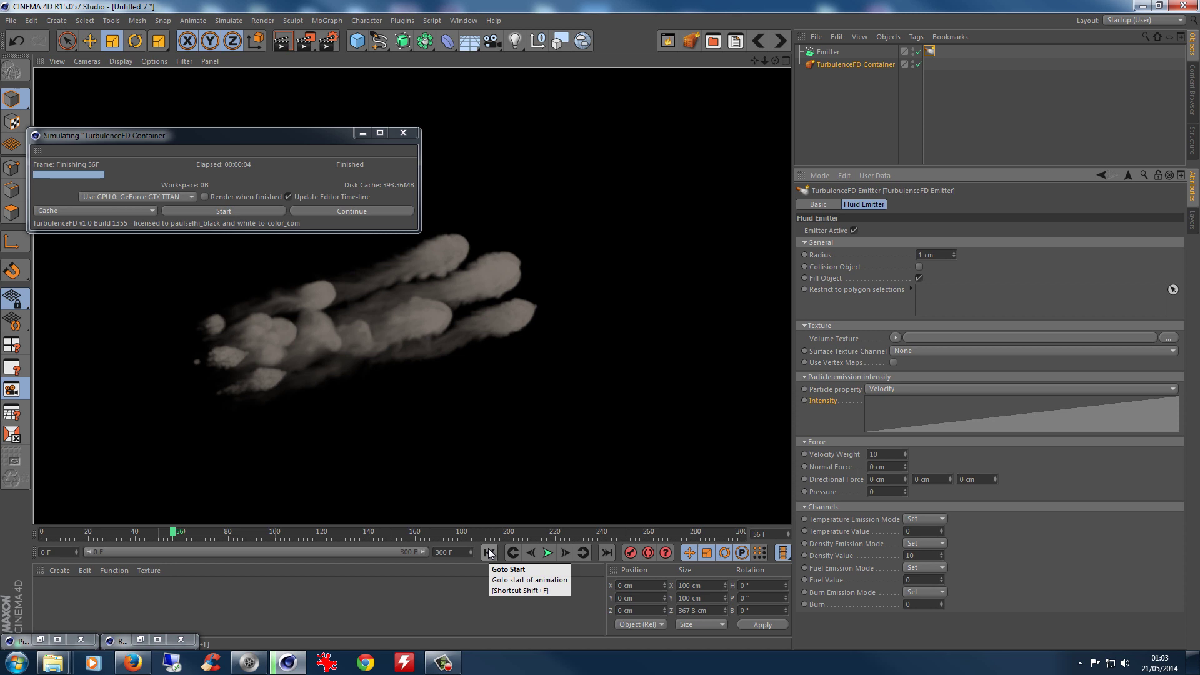
Review the emitter tag and the TurbulenceFD Container's resolution and cache settings.
left_click(930, 52)
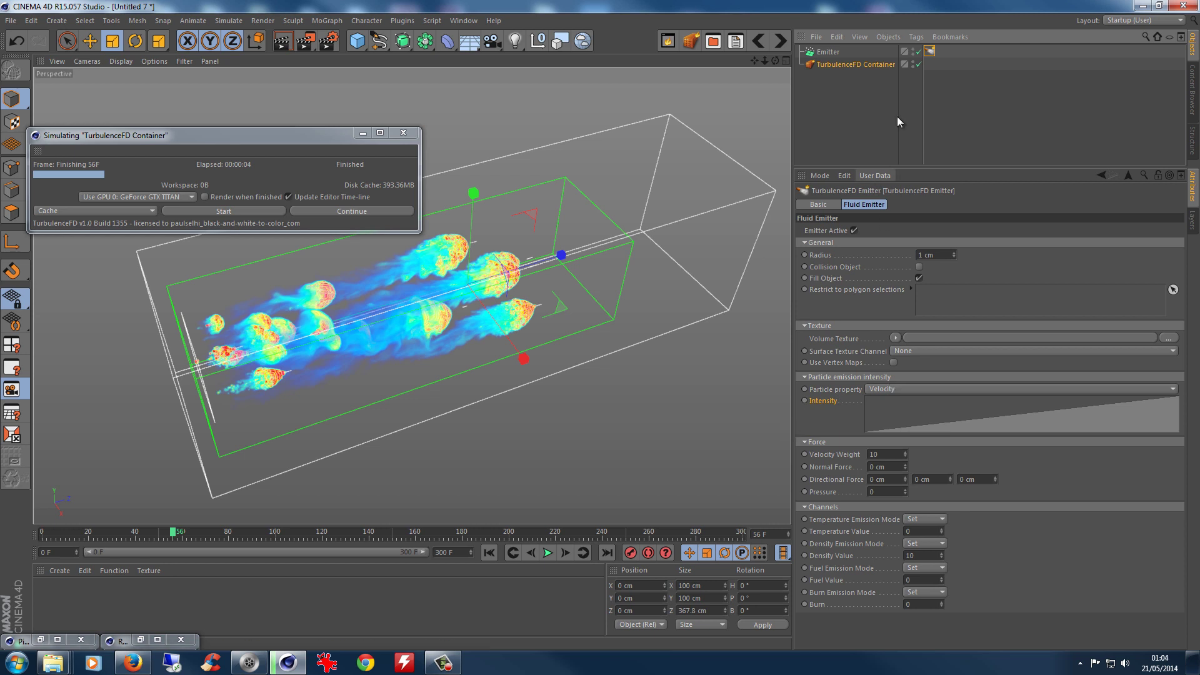
left_click(856, 64)
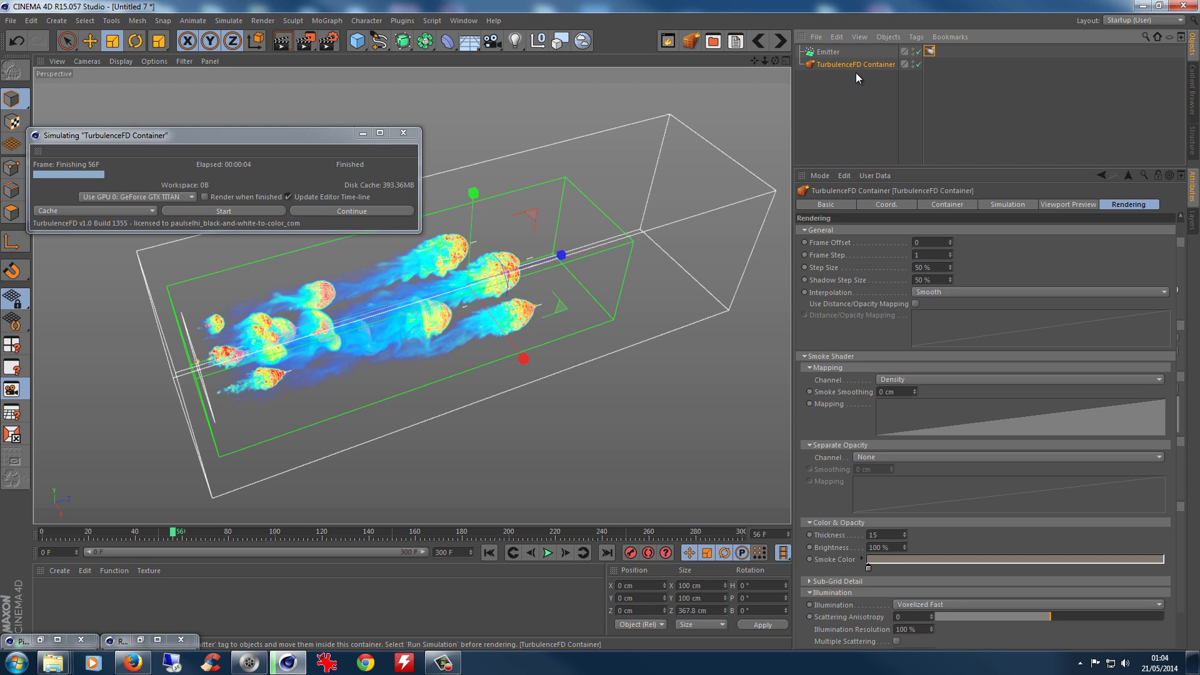
left_click(948, 204)
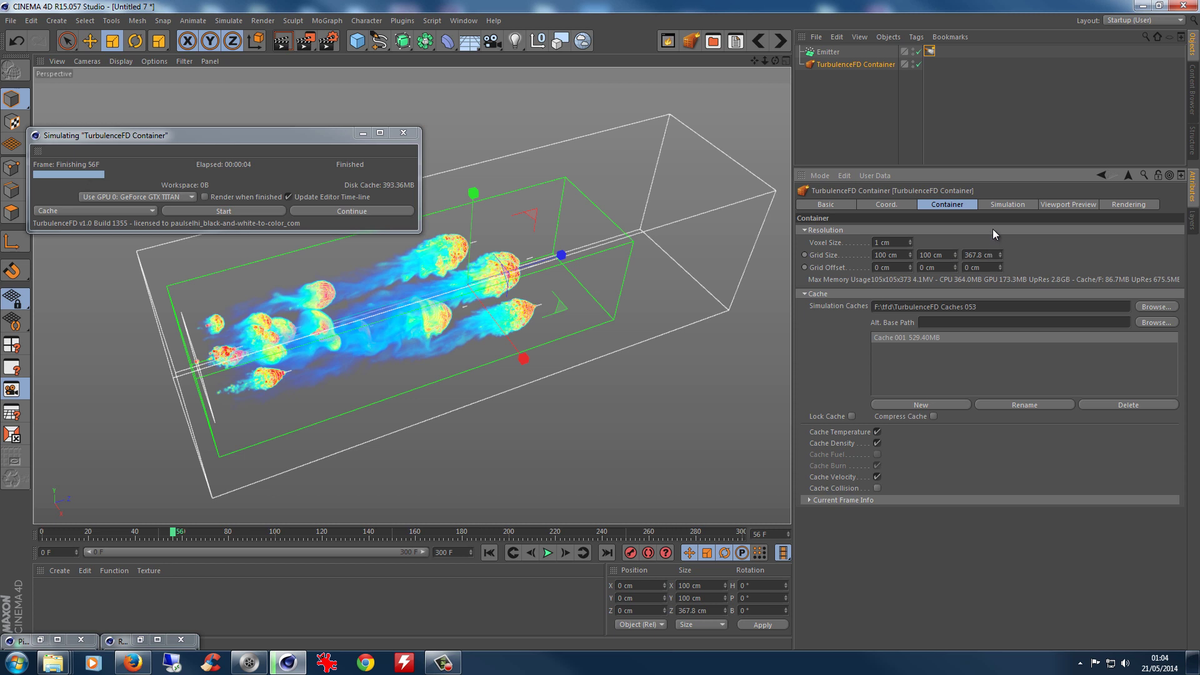
Rerun the simulation from the start of the timeline, stop it around frame 80, and render the view.
left_click(489, 552)
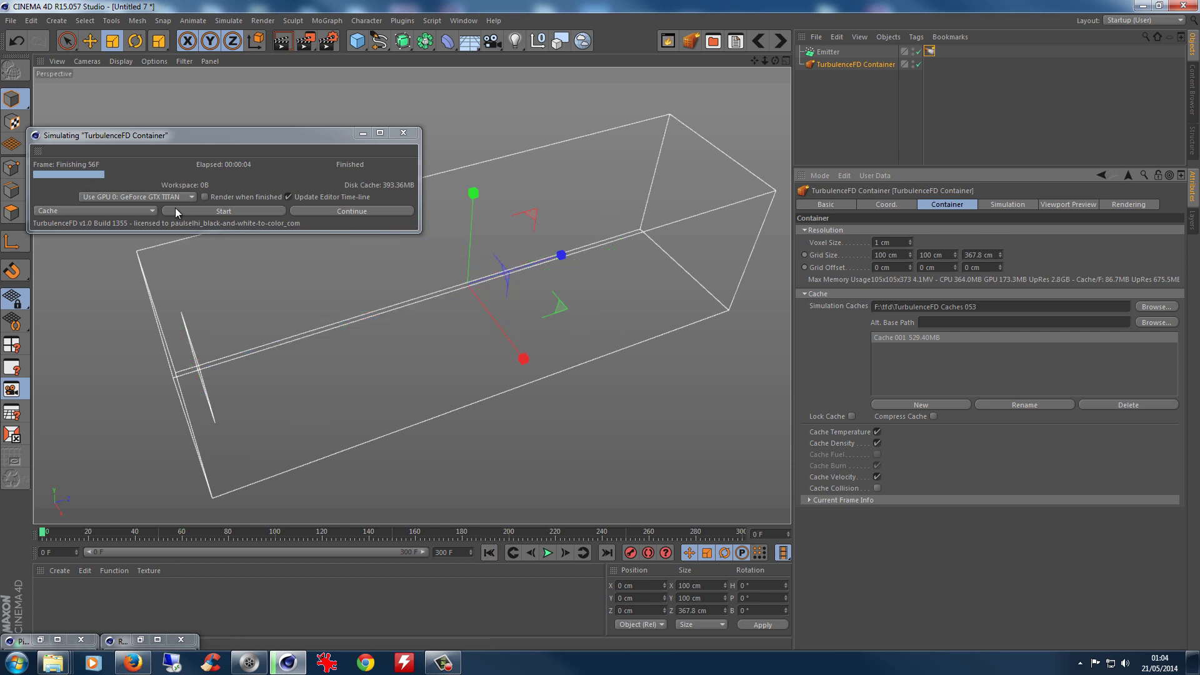
left_click(222, 211)
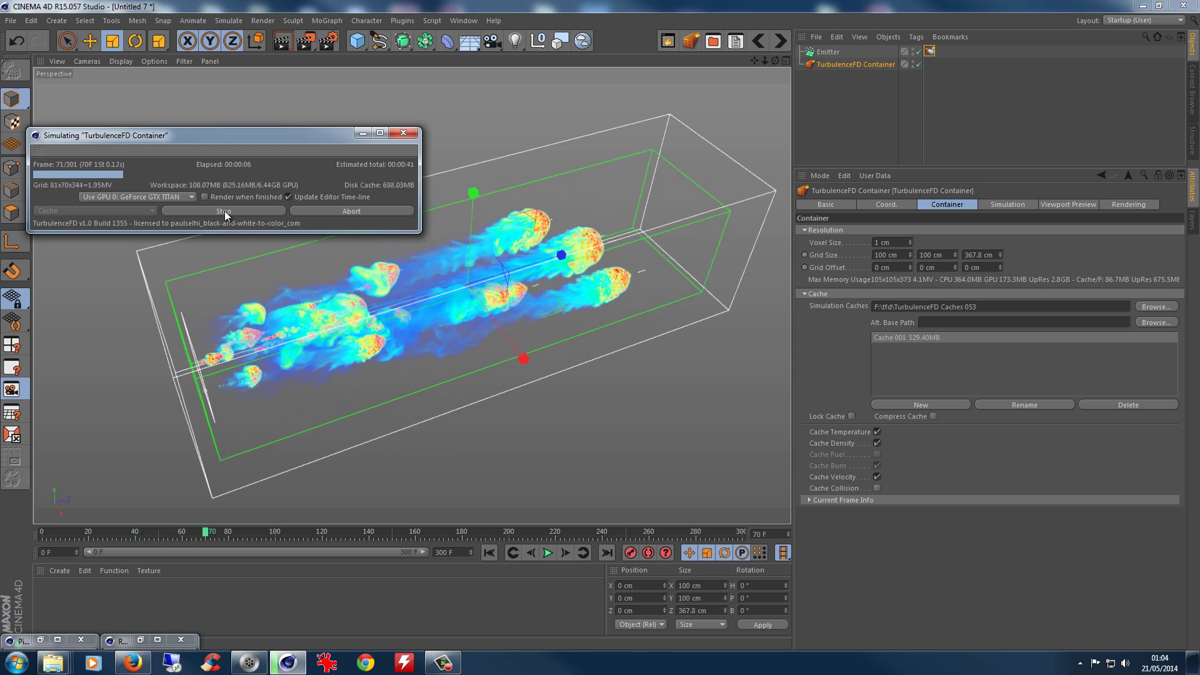
left_click(224, 212)
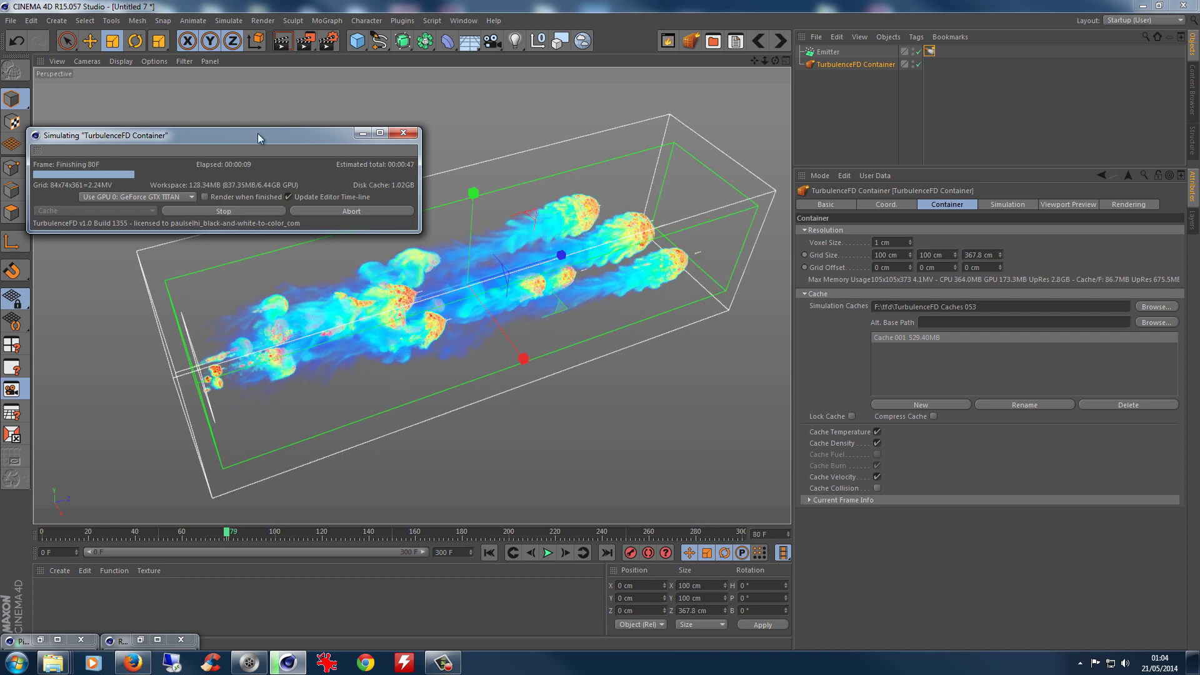
left_click(283, 40)
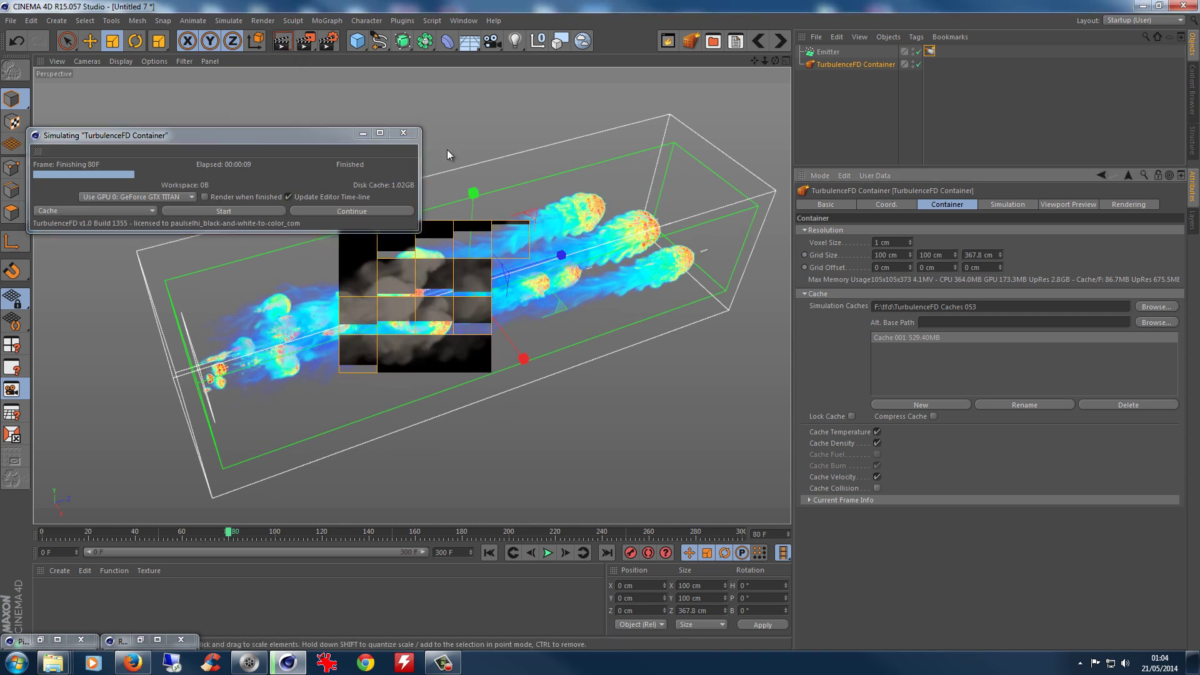